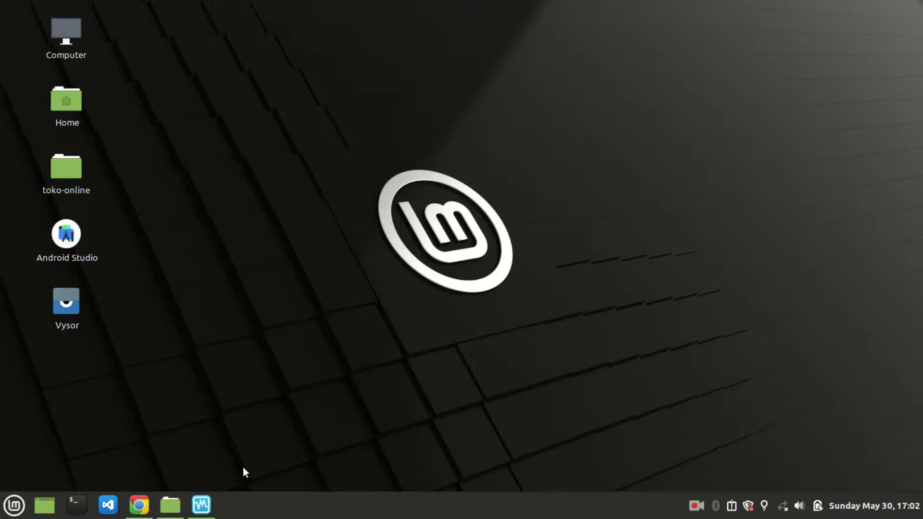
Step: Restore Nemo, browse Documents then Downloads > all-file > file-iso, and minimize the window
click(164, 468)
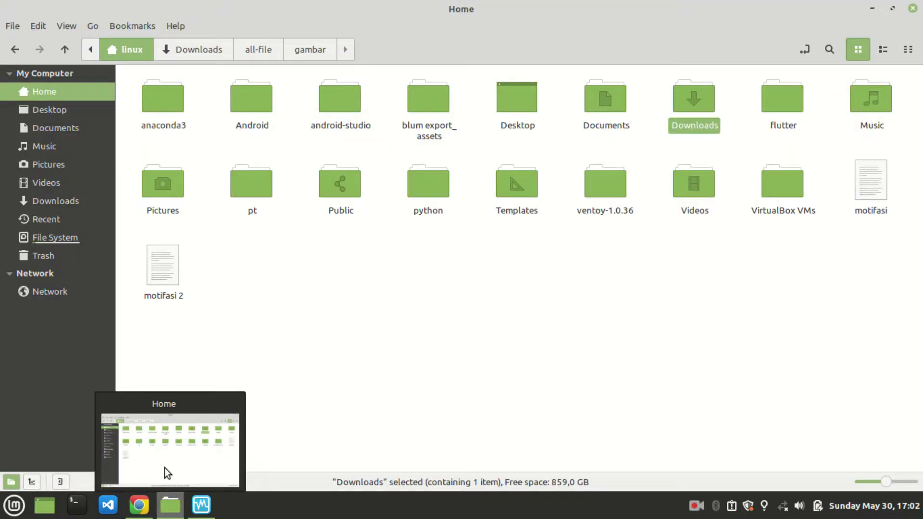
click(56, 136)
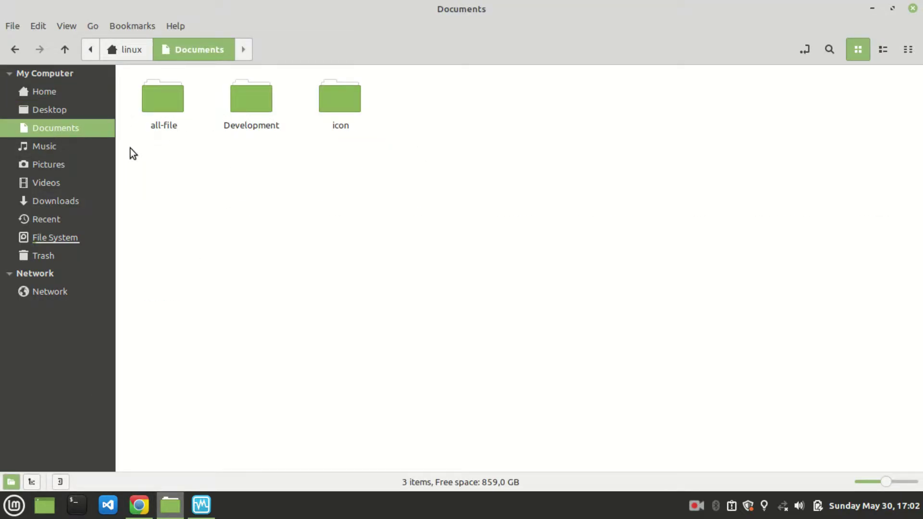
click(68, 198)
double_click(177, 109)
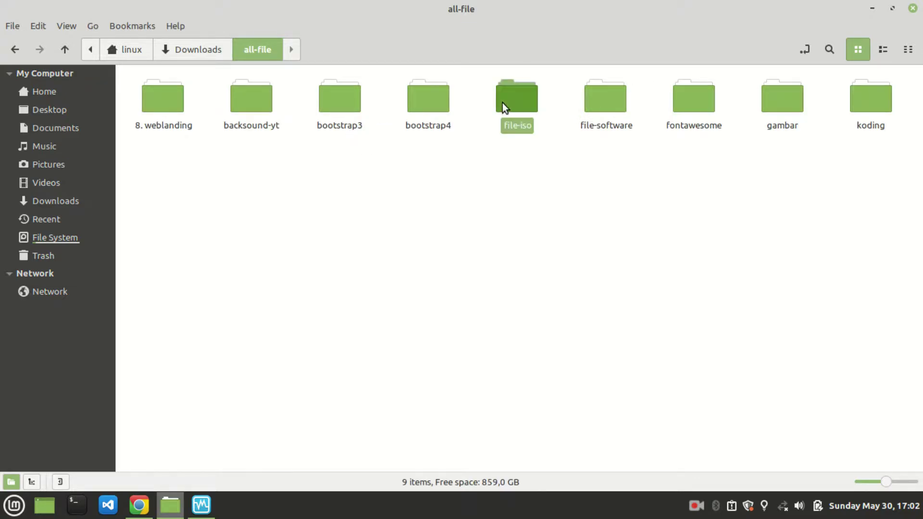
double_click(502, 103)
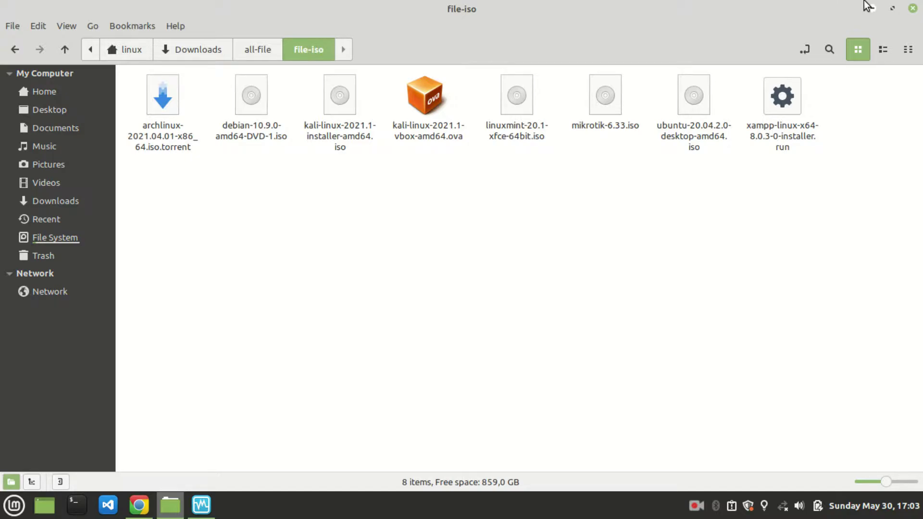
click(865, 3)
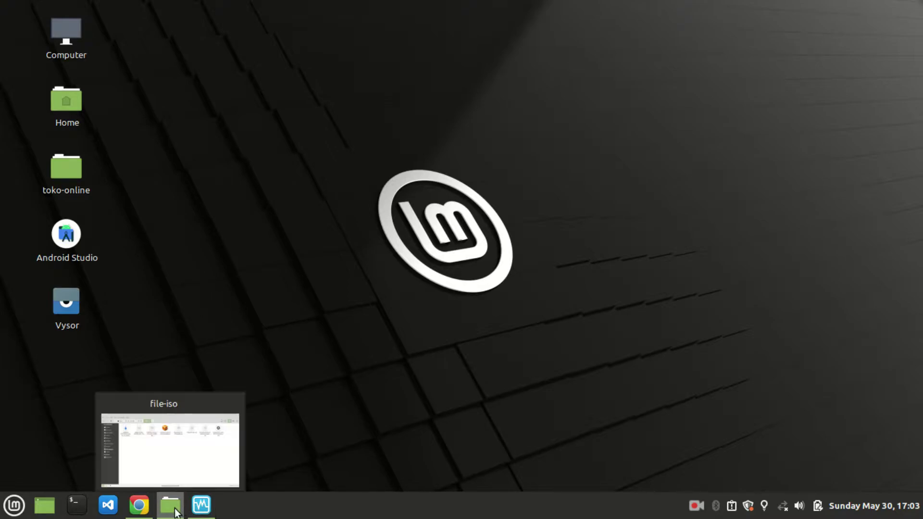
Step: Scroll through the YouTube Linux Mint ISO results in Chrome, then switch to VirtualBox Manager
click(146, 509)
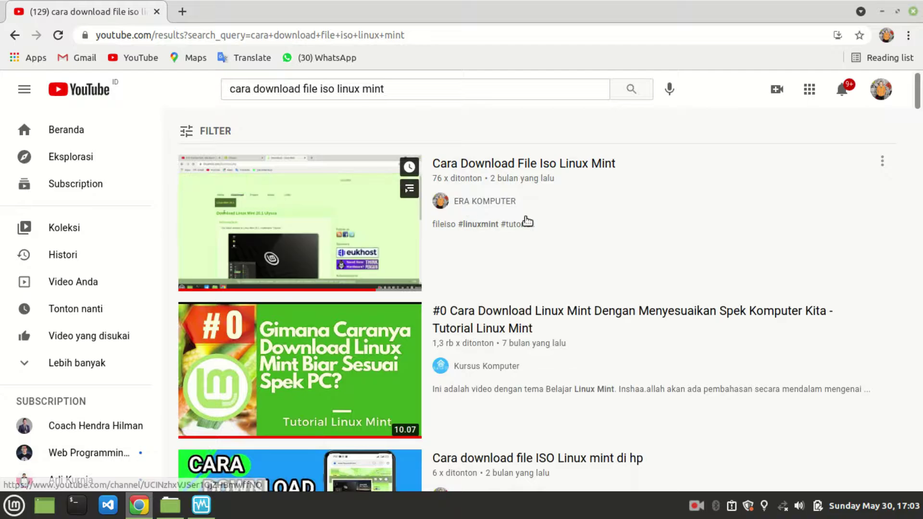
scroll(477, 216, down, 5)
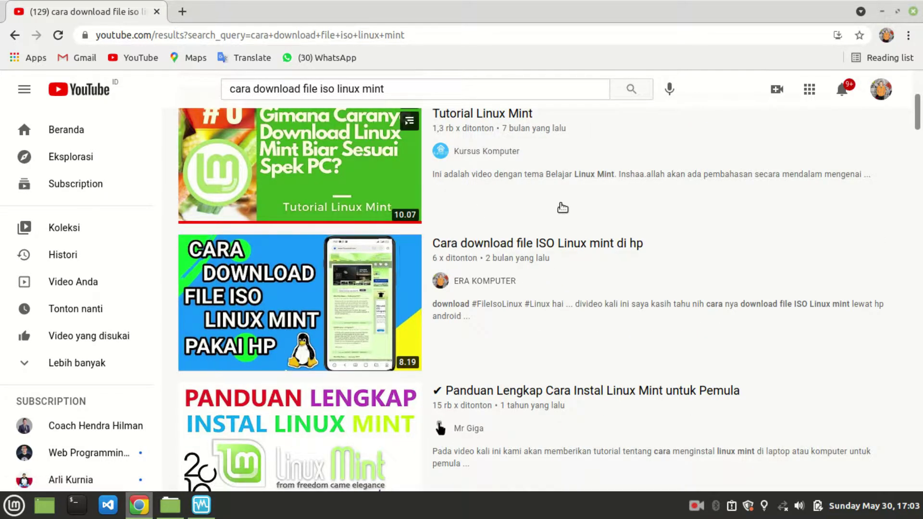
scroll(552, 216, down, 3)
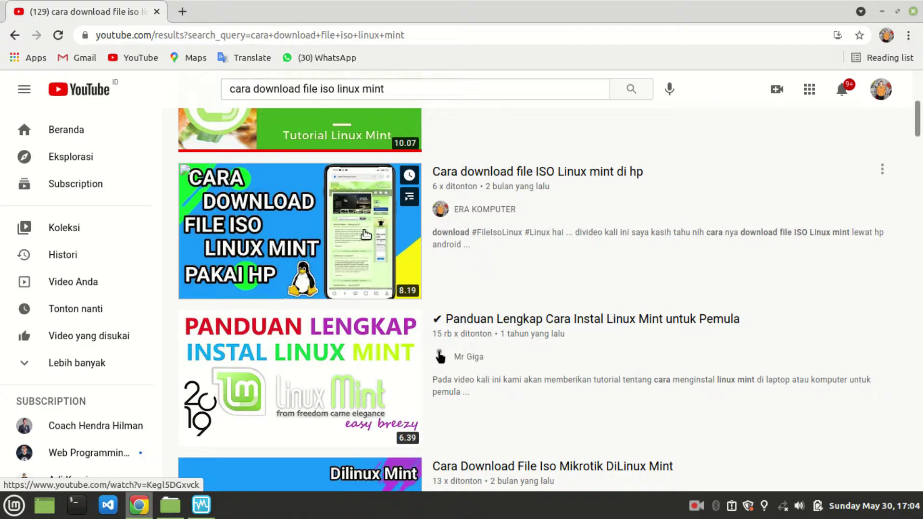
mouse_move(201, 505)
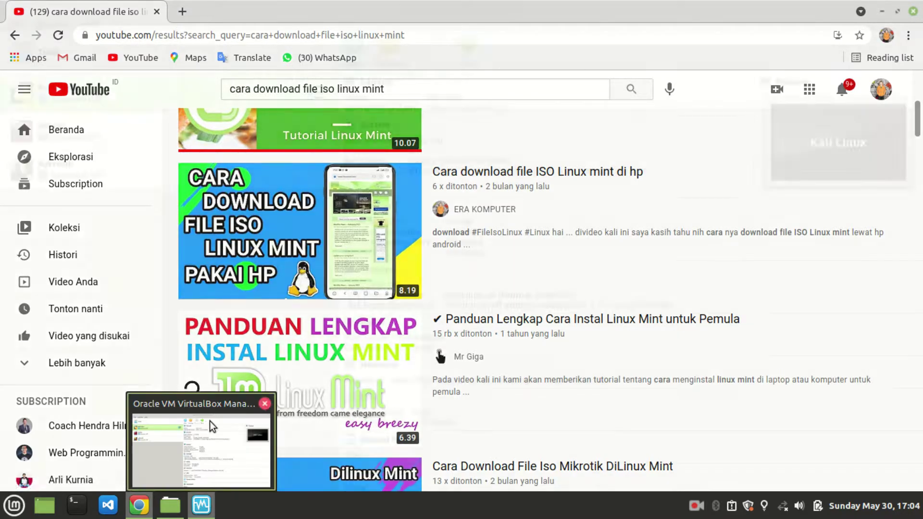
scroll(320, 162, up, 6)
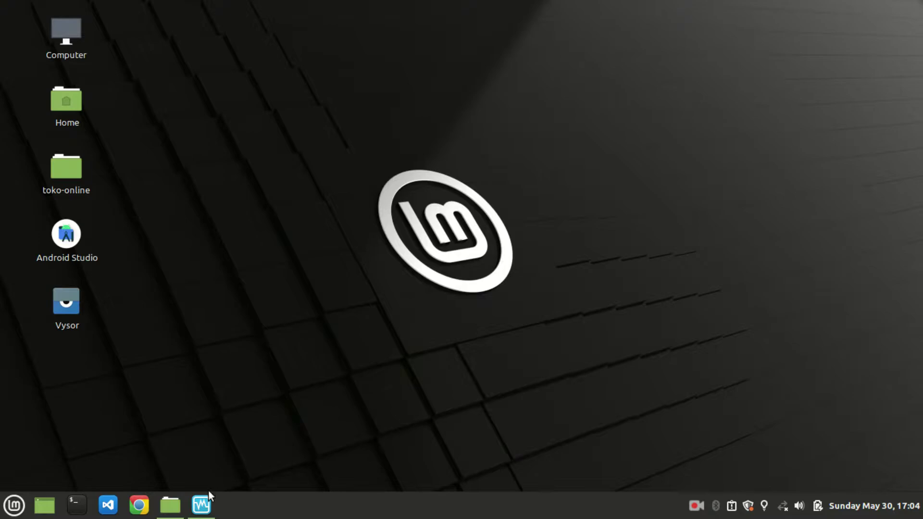
click(200, 498)
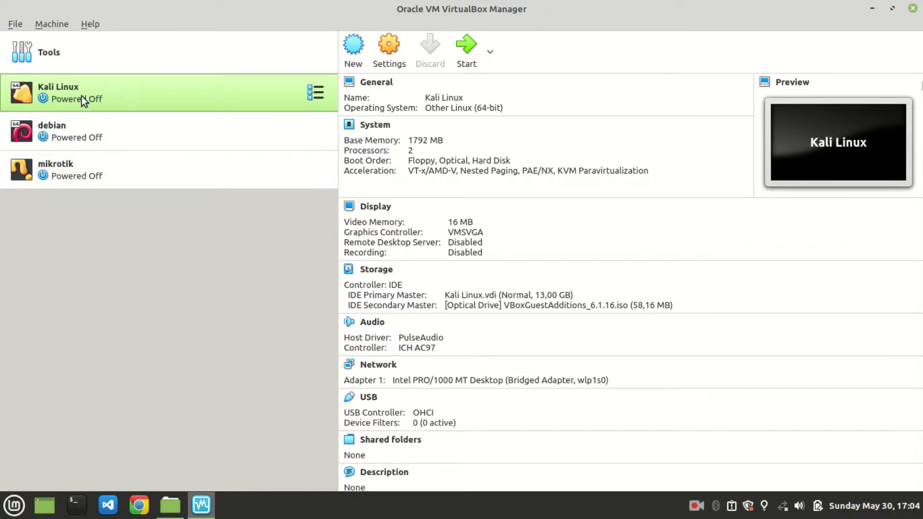
Step: Start a new virtual machine and name it 'linux mint xfce'
click(360, 56)
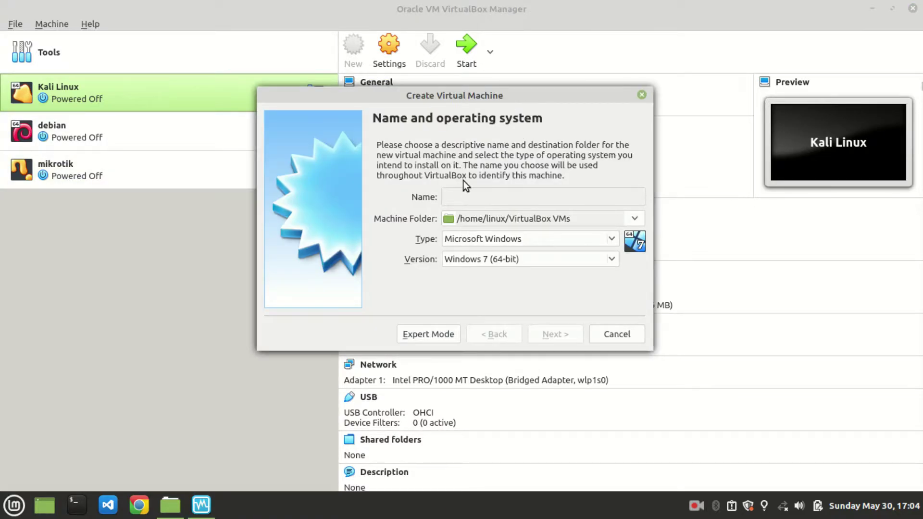
text(Mint)
key(BackSpace)
key(BackSpace)
key(BackSpace)
key(BackSpace)
text(lin)
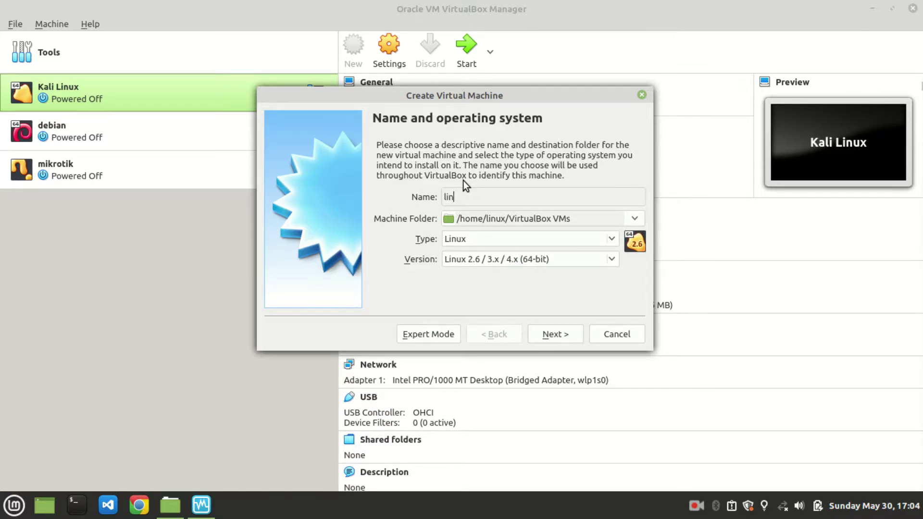
text(ux mint)
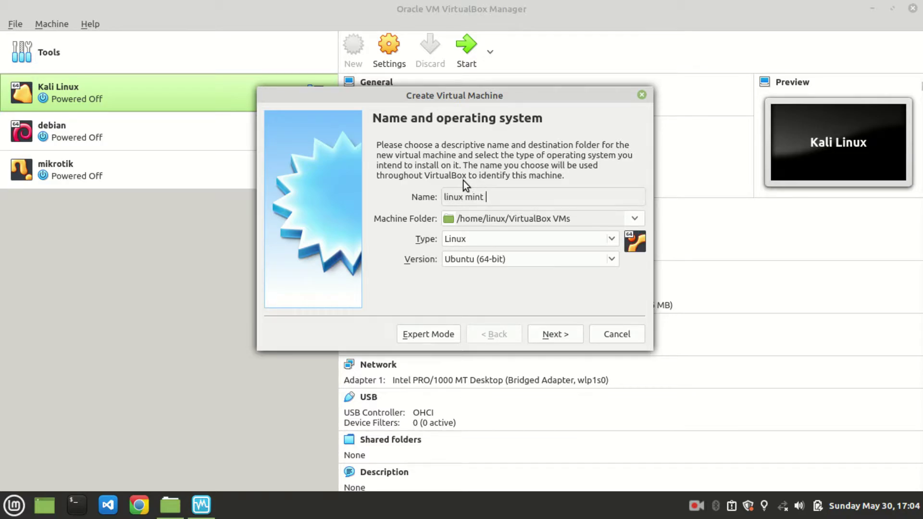
text( xfce)
drag(476, 197, 447, 200)
click(509, 198)
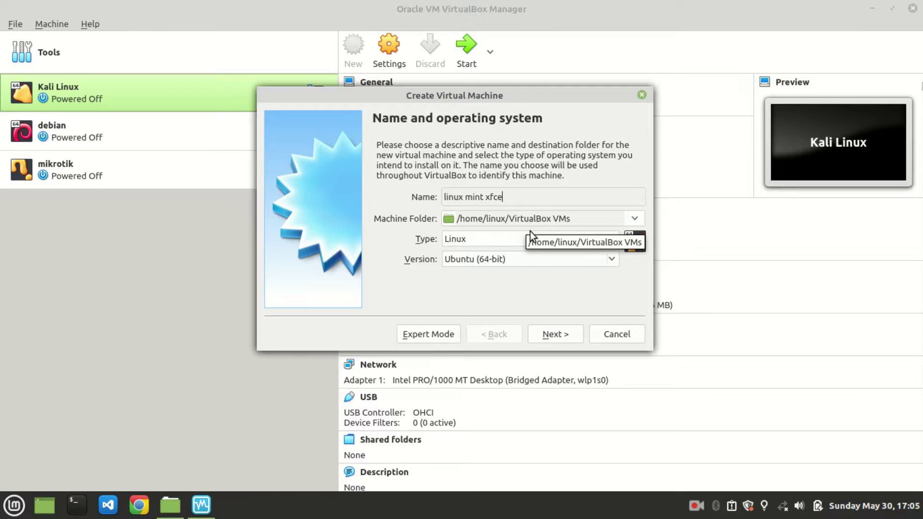
Step: Check the Linux version list without changing it, then rename the machine 'liux mint xfce'
click(545, 332)
click(496, 335)
click(519, 255)
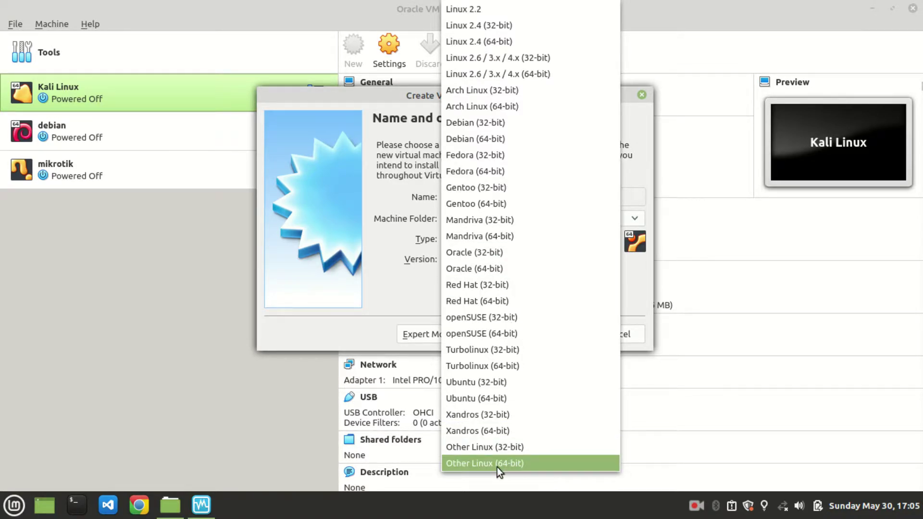
click(368, 281)
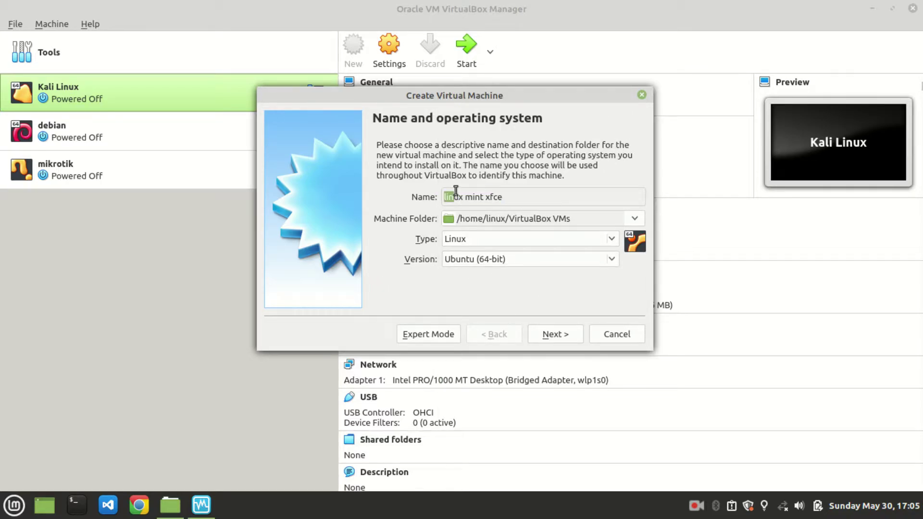
drag(503, 197, 434, 199)
key(BackSpace)
text(debian)
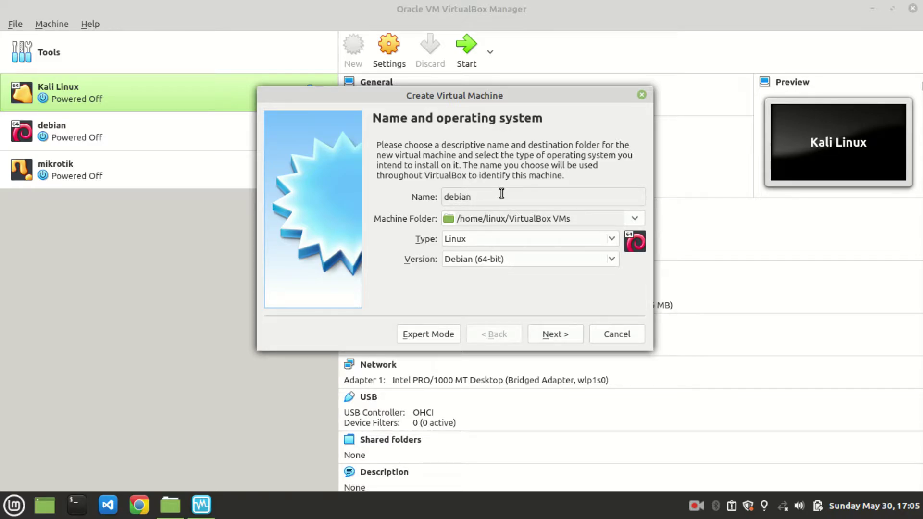
key(BackSpace)
key(BackSpace)
key(BackSpace)
key(BackSpace)
key(BackSpace)
key(BackSpace)
text(liux m)
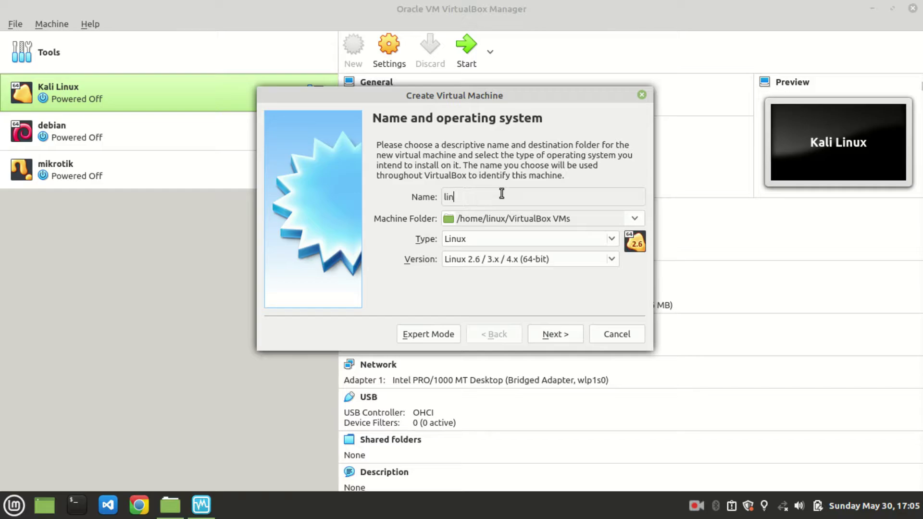
text(int)
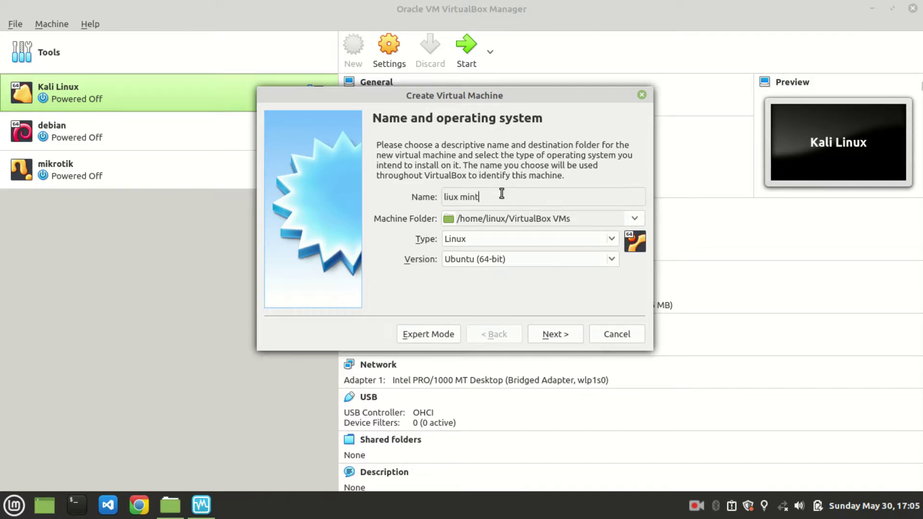
text( xfce)
Step: Raise the new machine's memory to 1792 MB
click(560, 335)
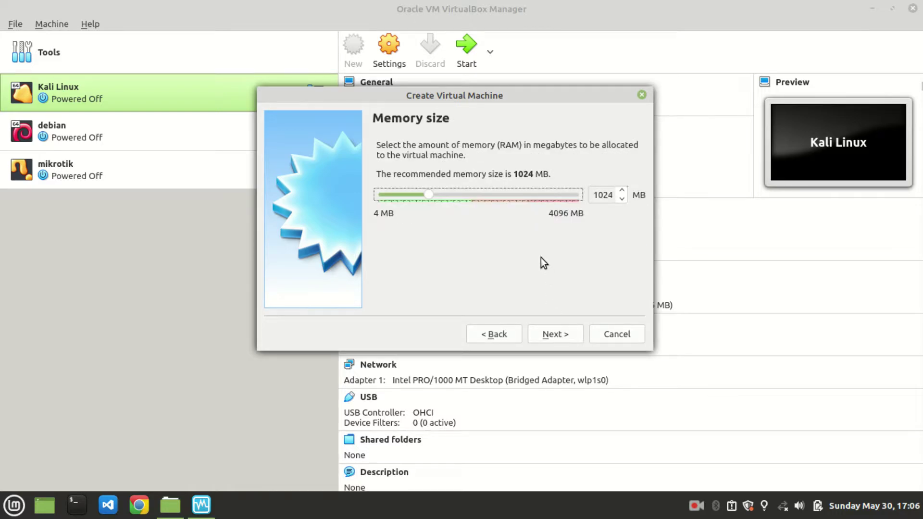
click(467, 195)
click(467, 197)
click(467, 196)
click(467, 196)
click(467, 197)
click(467, 196)
Step: Choose a new dynamically allocated VDI hard disk, keeping the default 10,00 GB size
click(558, 334)
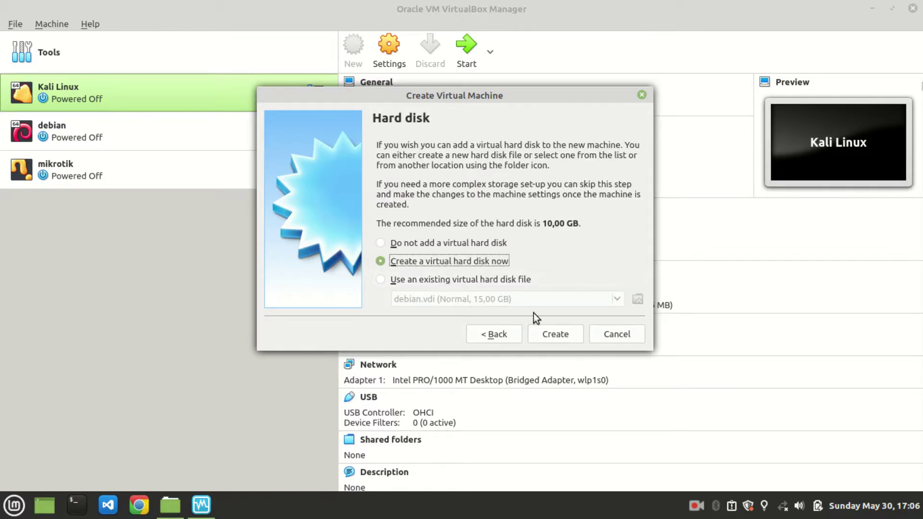
click(540, 329)
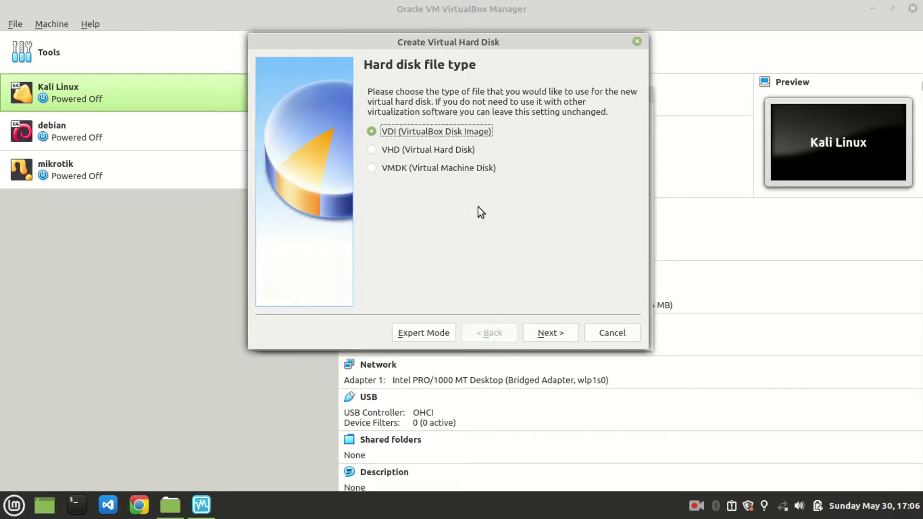
click(563, 336)
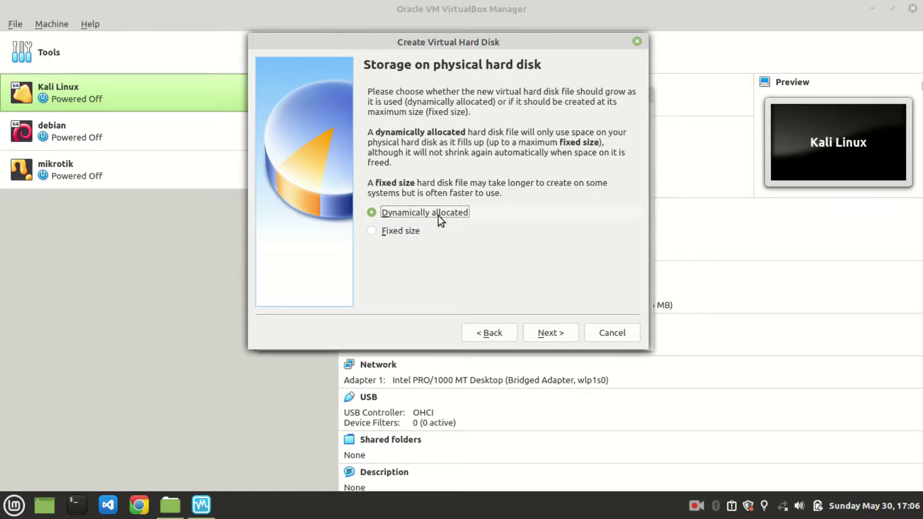
click(541, 334)
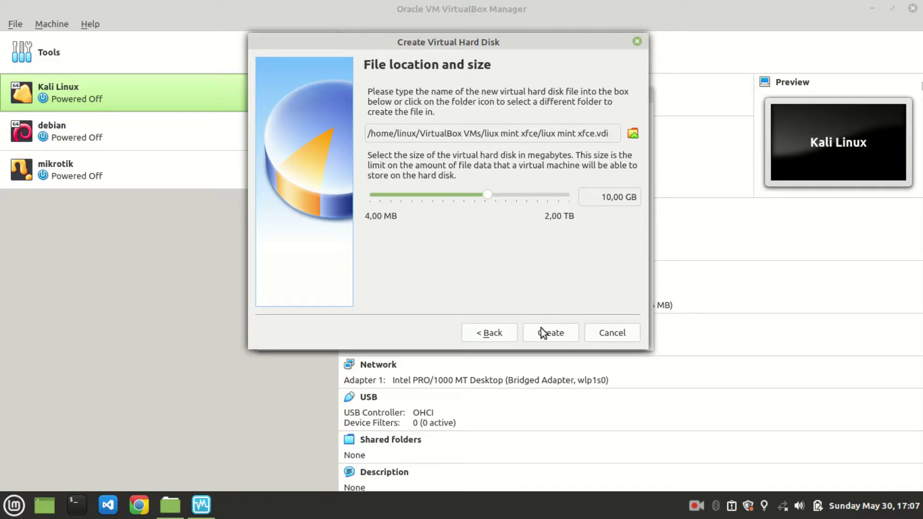
Step: Create the 10,00 GB disk, then bring up the empty optical drive's disk choices in Storage settings
click(554, 332)
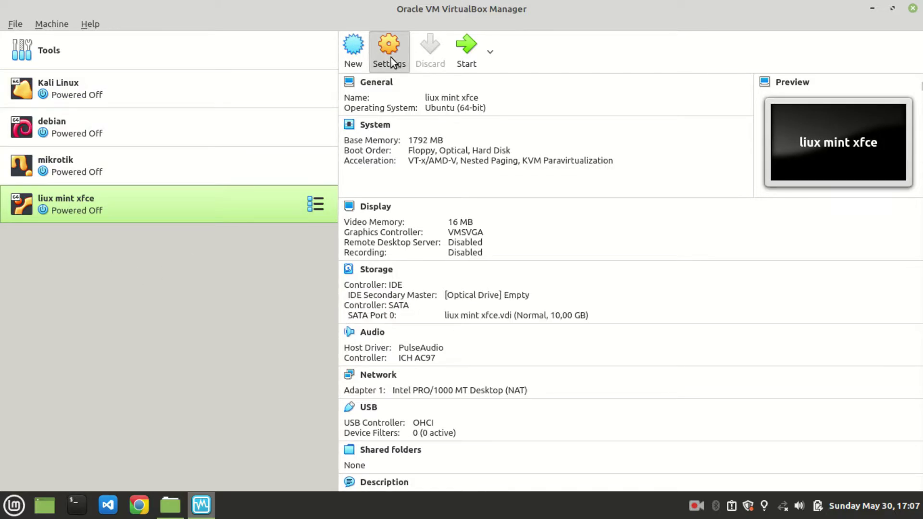
click(404, 54)
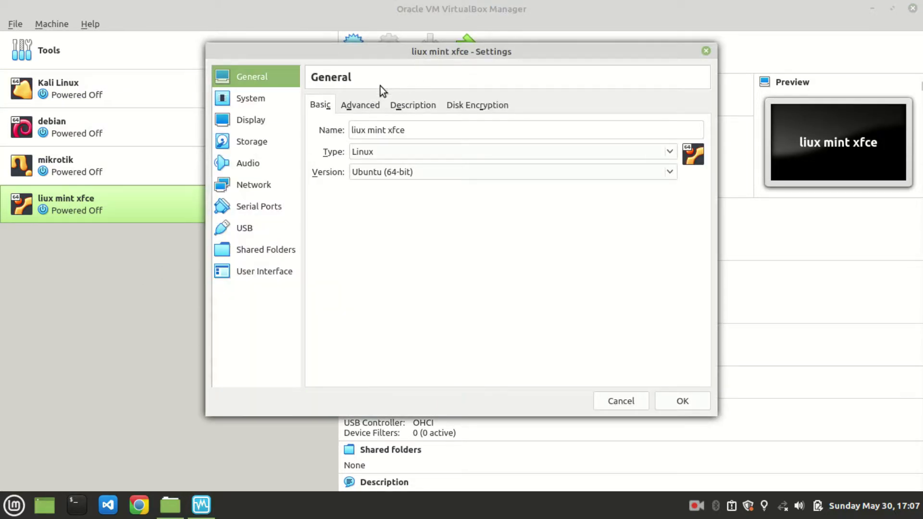
click(251, 141)
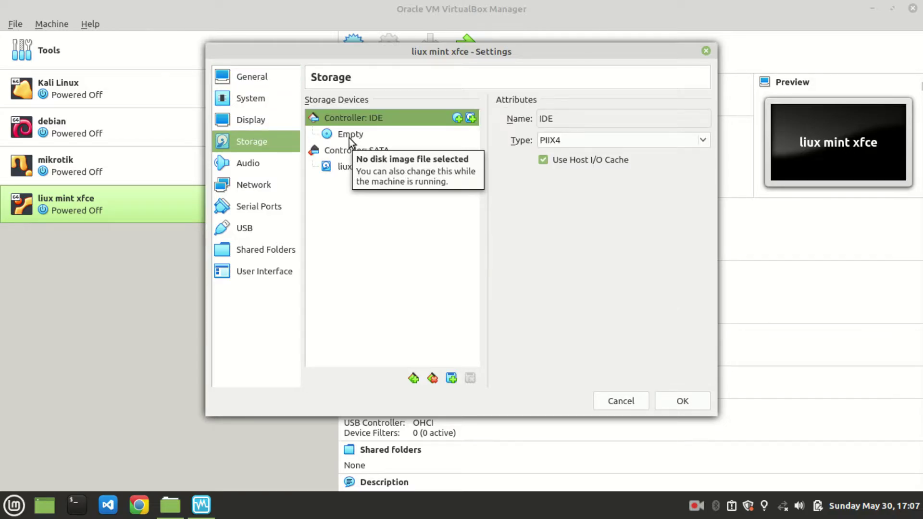
click(348, 136)
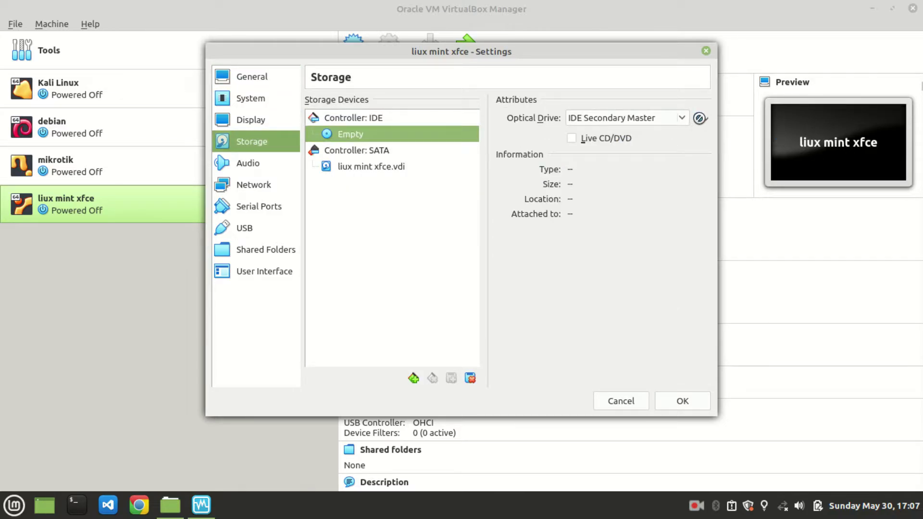
click(699, 119)
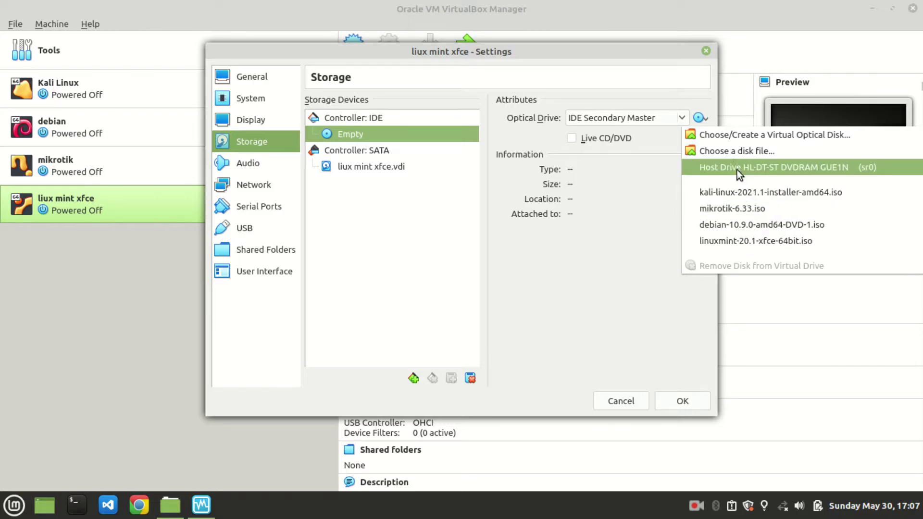
Step: Browse to Downloads/all-file/file-iso and choose linuxmint-20.1-xfce-64bit.iso as the disk image
click(727, 152)
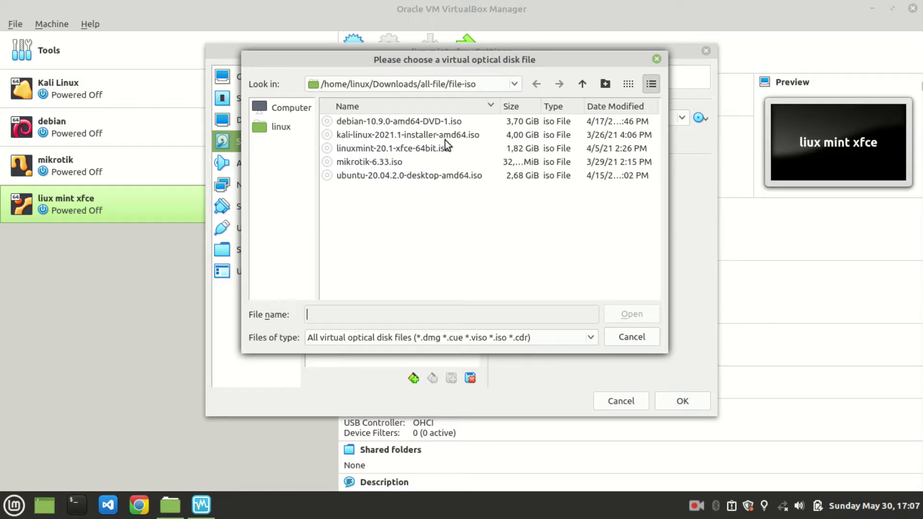
click(284, 124)
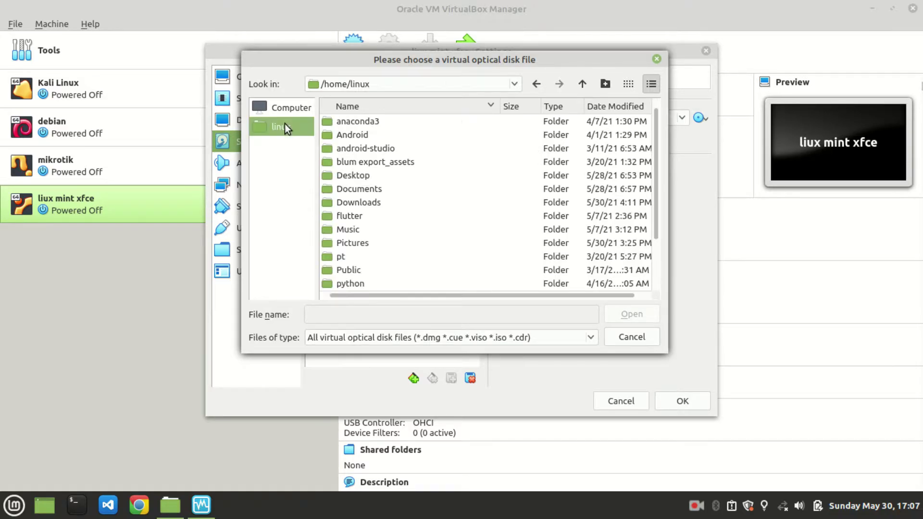
scroll(394, 199, down, 2)
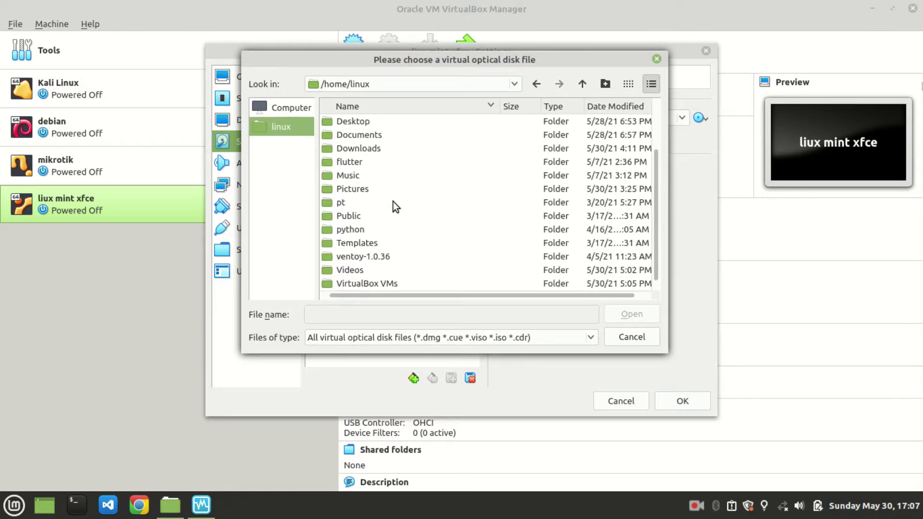
double_click(365, 148)
double_click(345, 127)
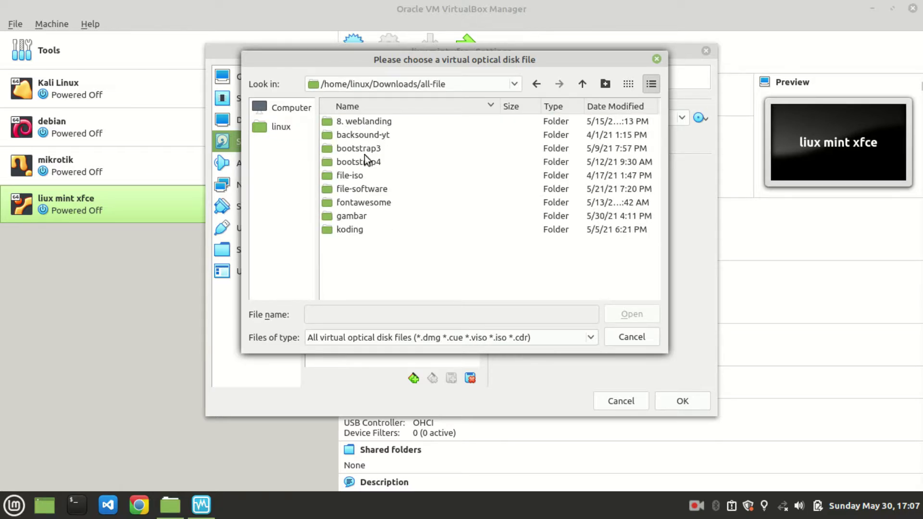
double_click(364, 173)
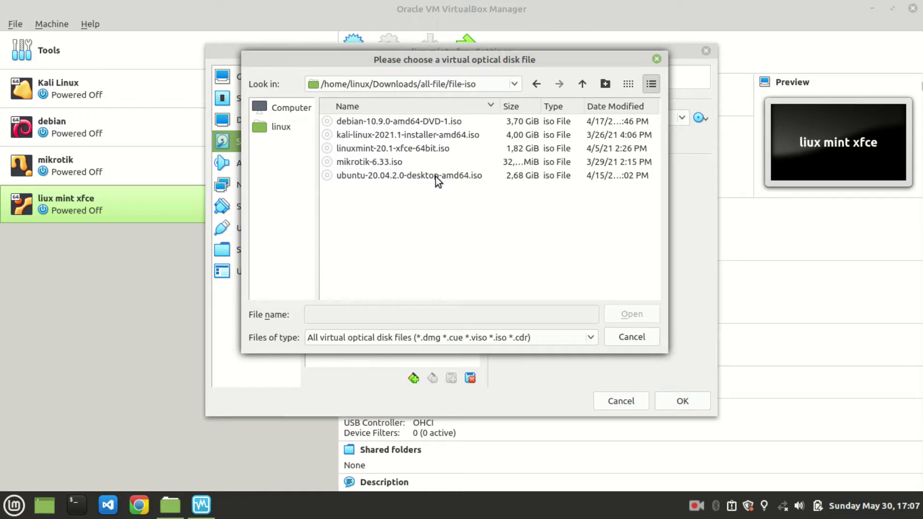
click(411, 149)
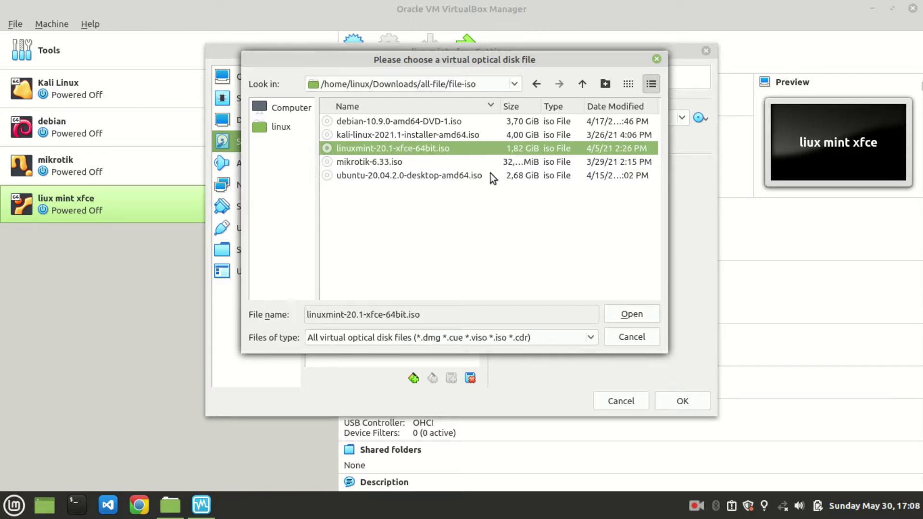
Step: Attach the Mint ISO to the optical drive and set Adapter 1 to Bridged Adapter
click(625, 314)
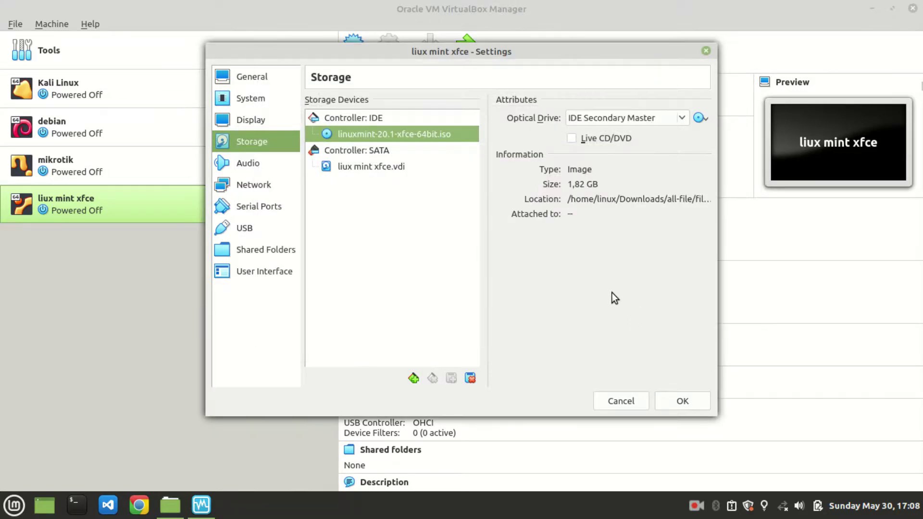
click(271, 185)
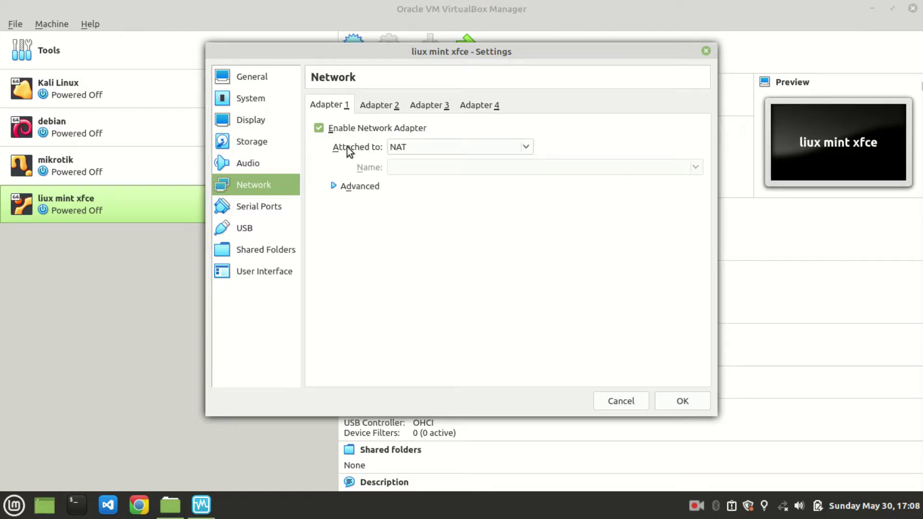
click(402, 145)
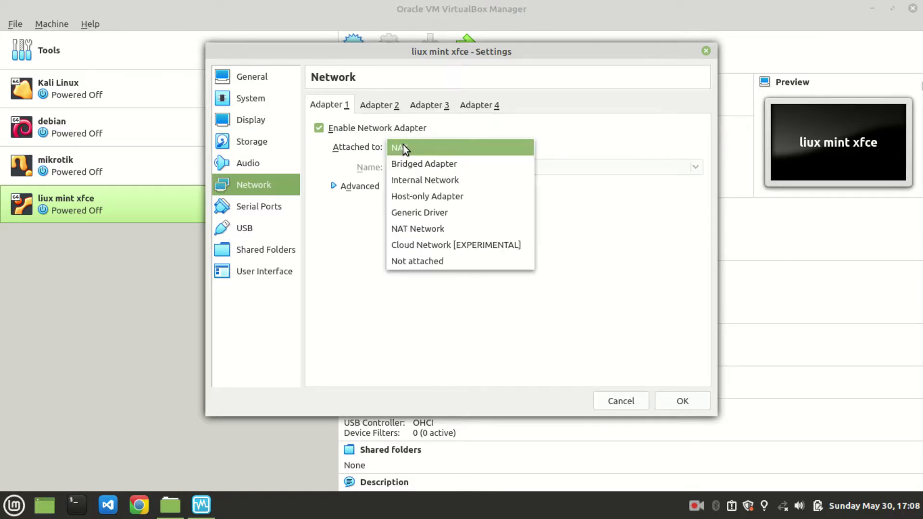
click(411, 161)
Step: Enable Adapter 2 as a Host-only Adapter and save the VM settings
click(395, 108)
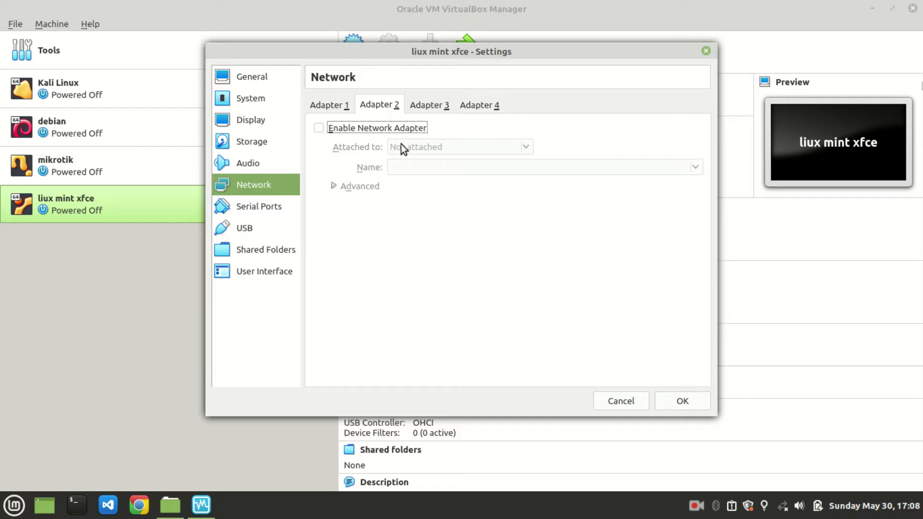
click(393, 128)
click(423, 144)
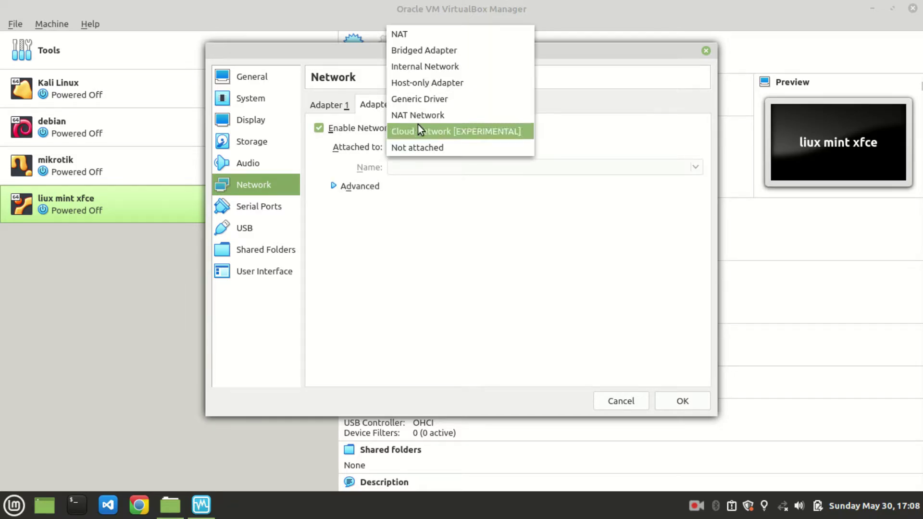
click(420, 84)
click(682, 403)
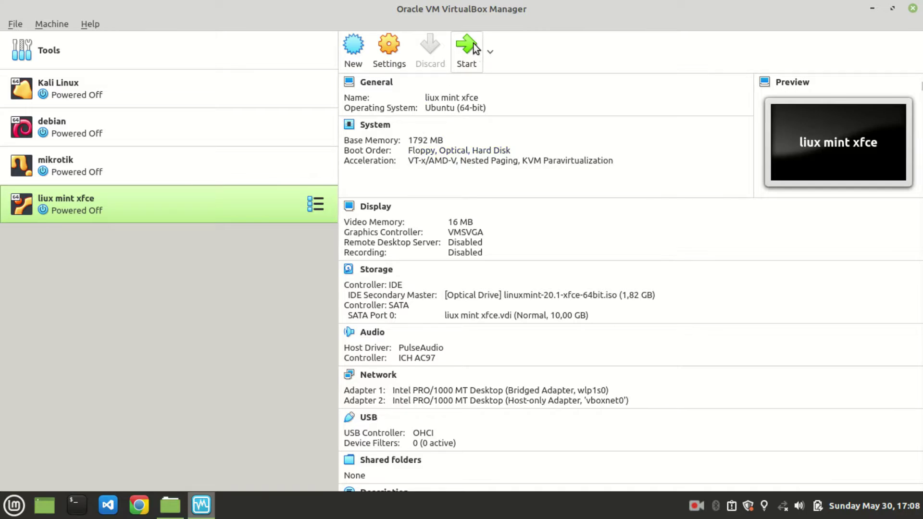
Step: Start the liux mint xfce VM with linuxmint-20.1-xfce-64bit.iso as its start-up disk
click(475, 48)
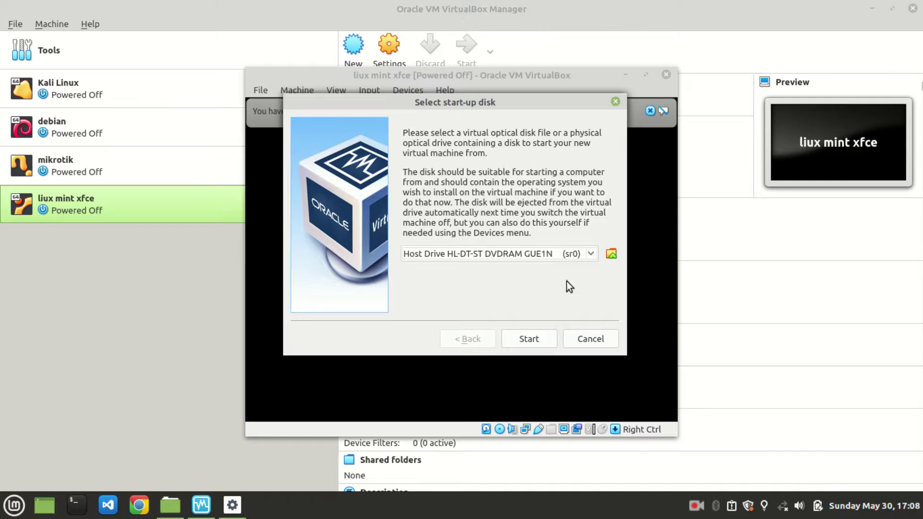
click(502, 252)
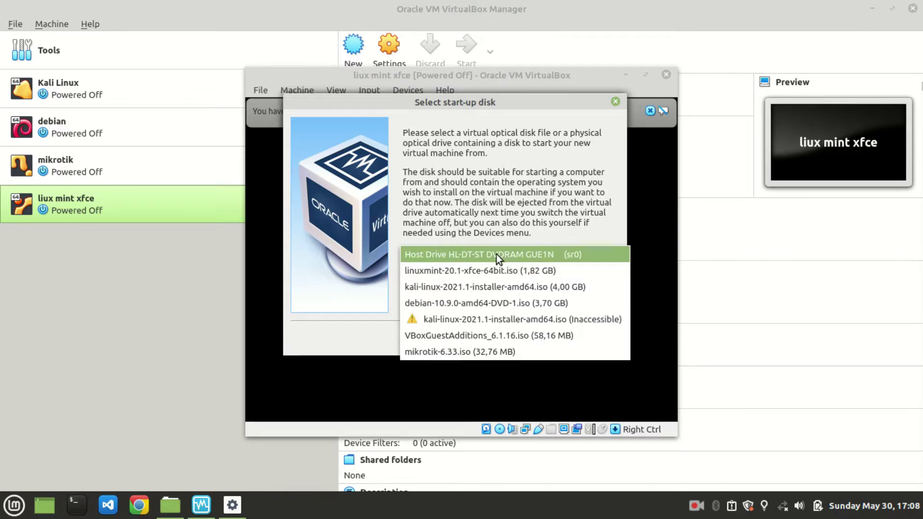
click(442, 271)
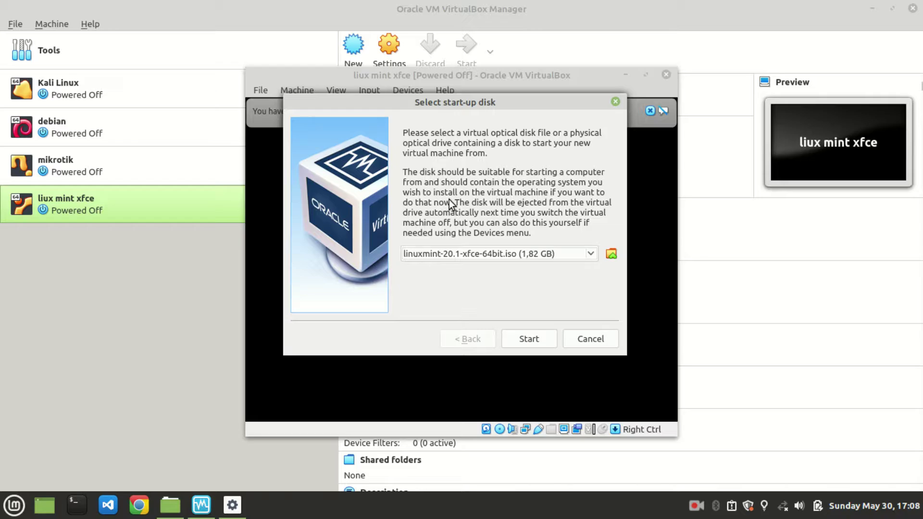
click(530, 337)
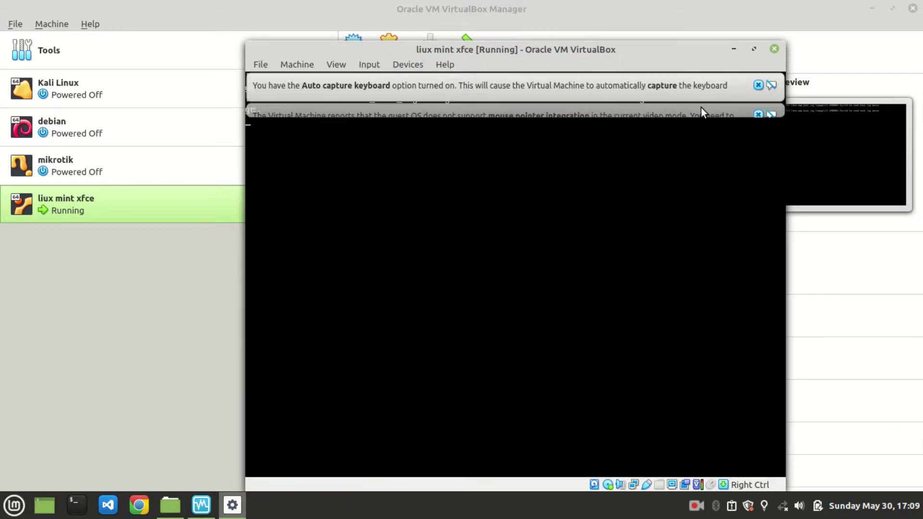
Step: Dismiss the mouse and keyboard notices, then reset the VM from the Machine menu
click(759, 114)
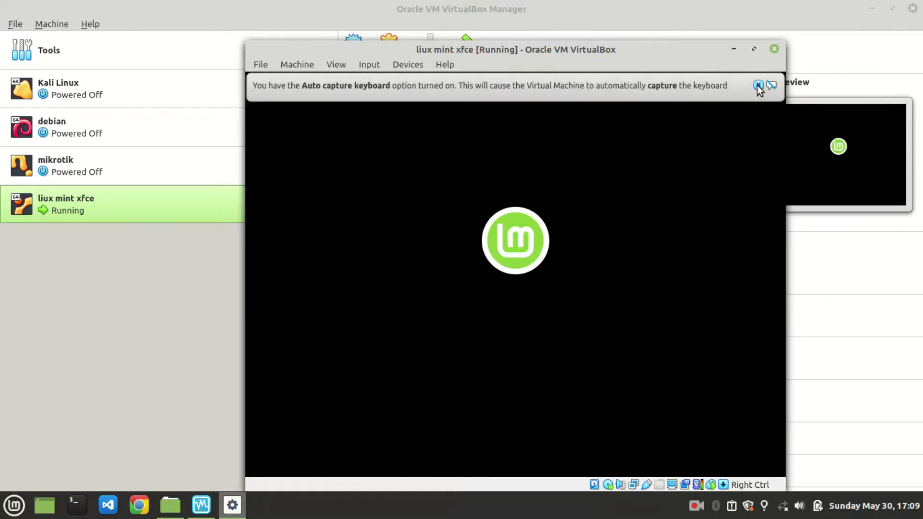
click(758, 86)
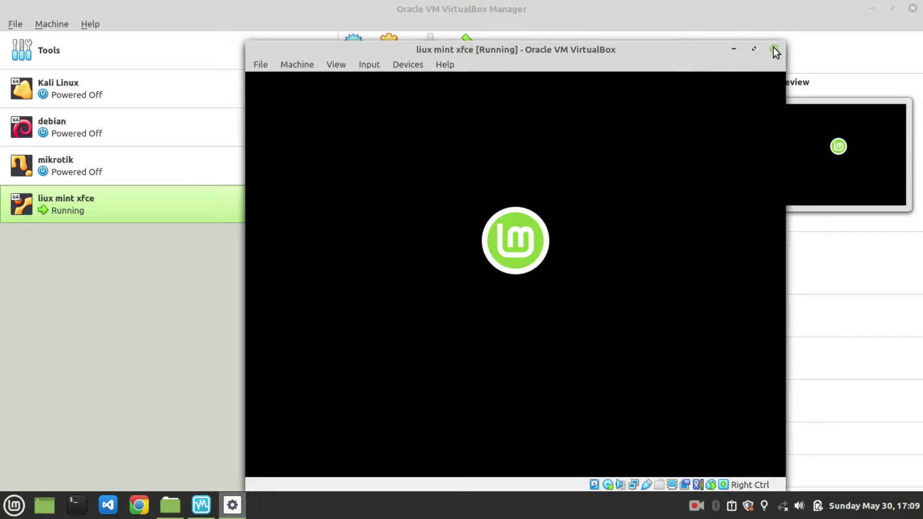
click(262, 64)
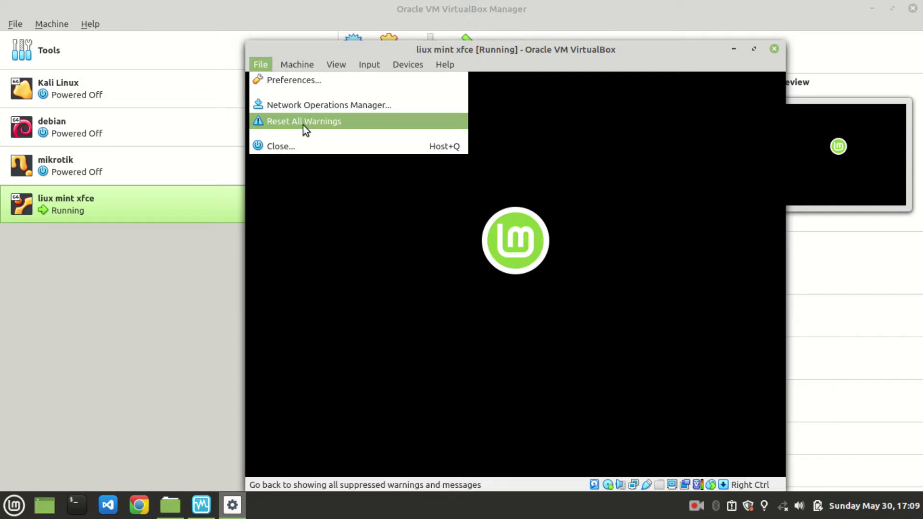
click(303, 125)
click(289, 62)
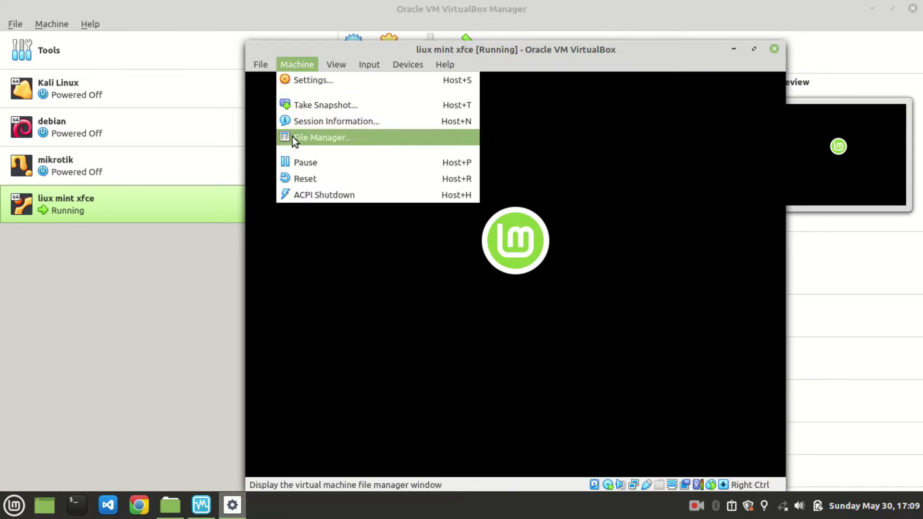
click(310, 172)
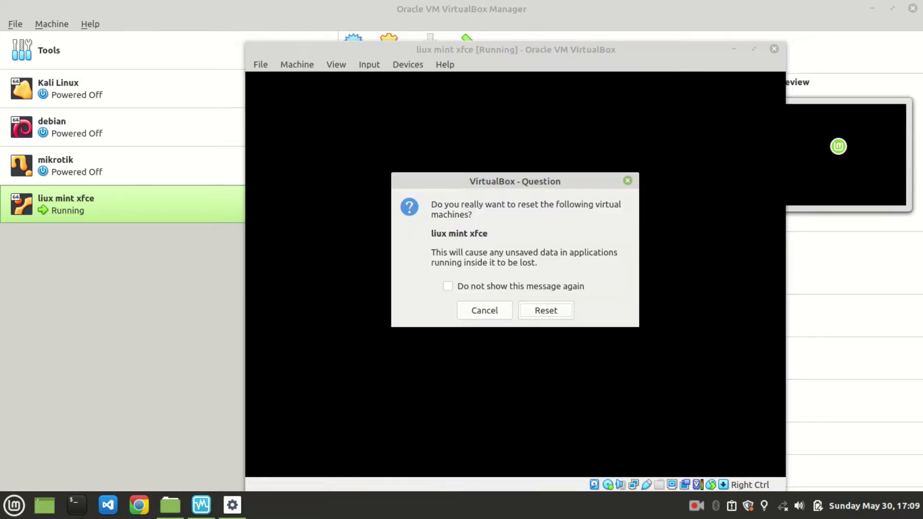
click(544, 309)
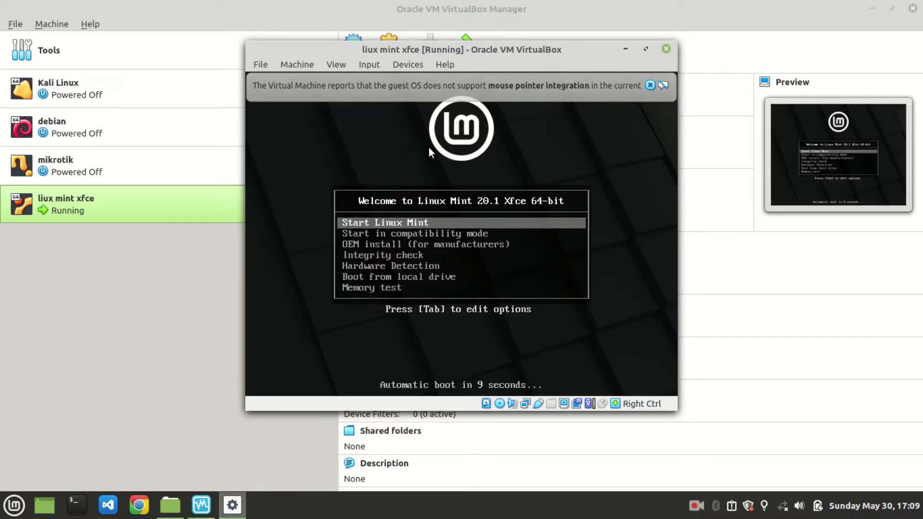
Step: Boot Start Linux Mint into the live session and move the VM window up-left
key(Return)
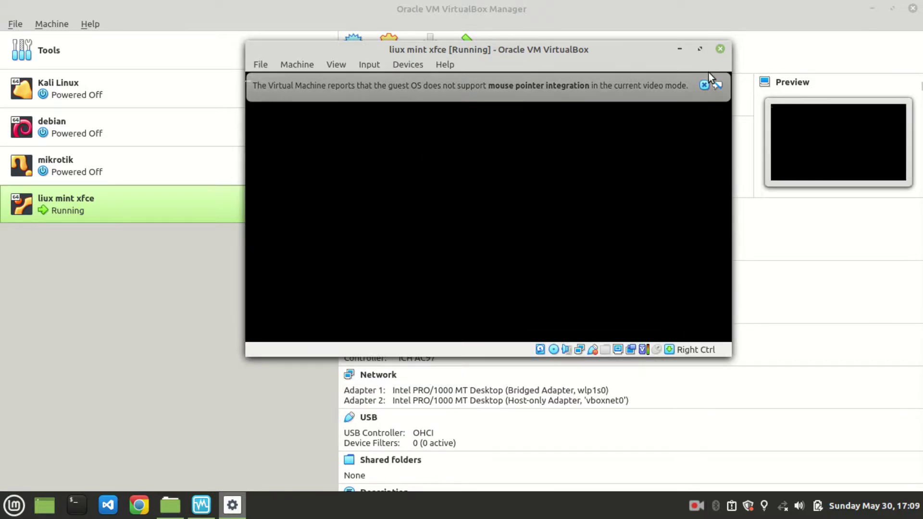
click(756, 85)
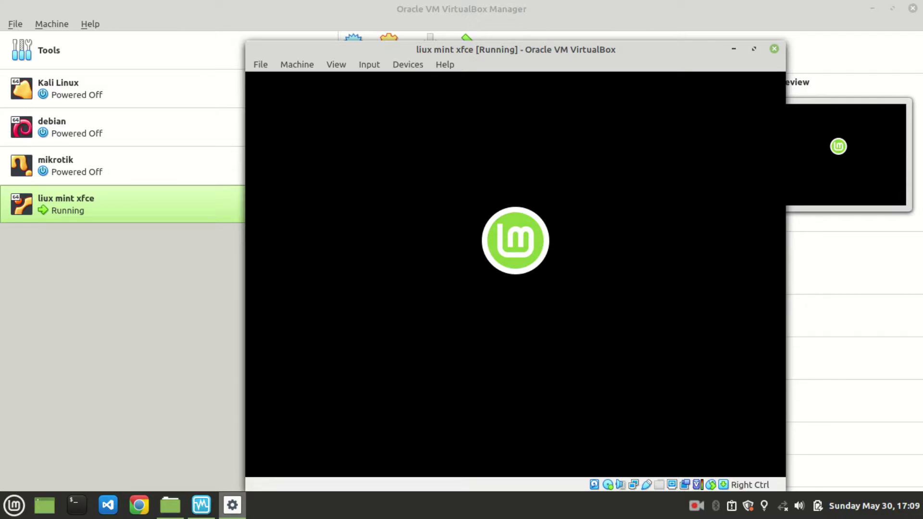
drag(564, 55, 470, 40)
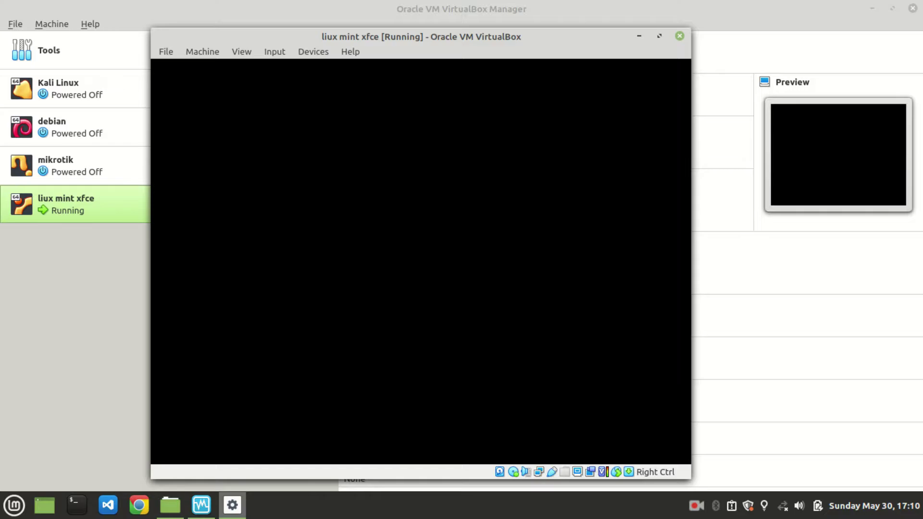
drag(488, 52, 470, 31)
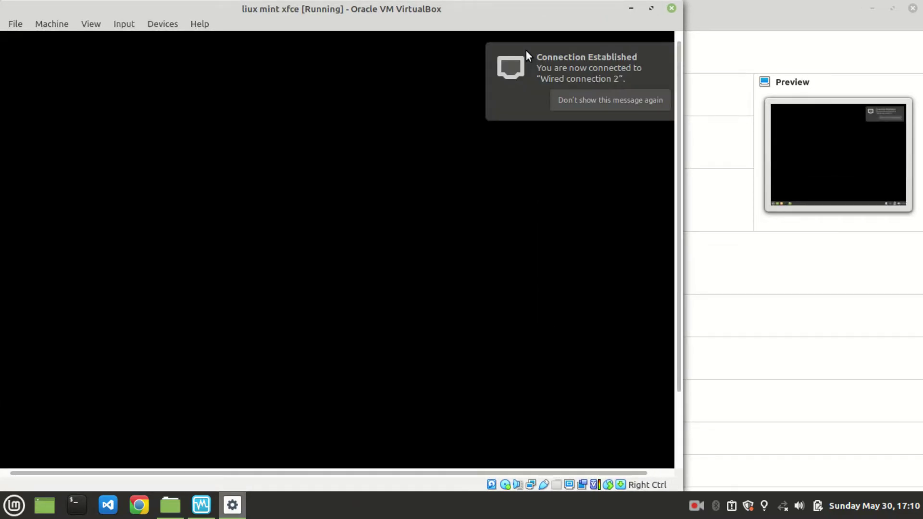
Step: Maximize the VM window, dismiss the network notice, and launch Install Linux Mint from the desktop
click(648, 14)
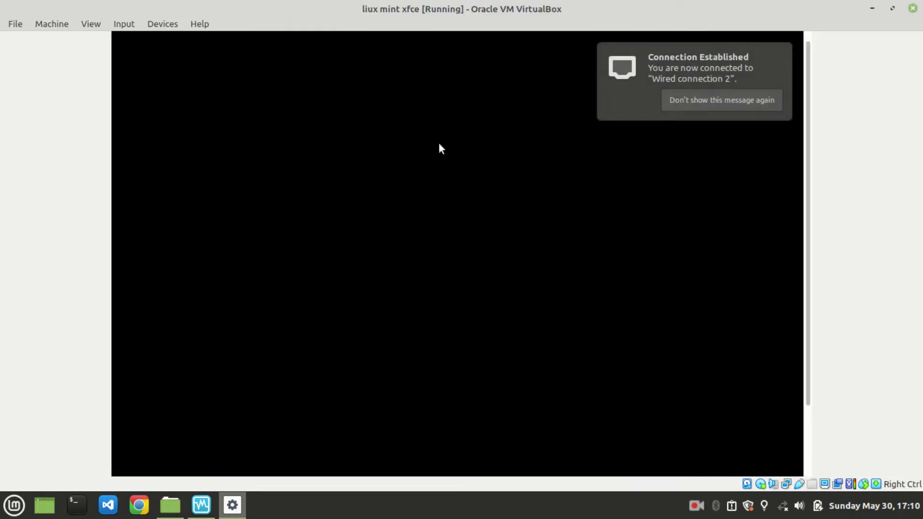
click(729, 101)
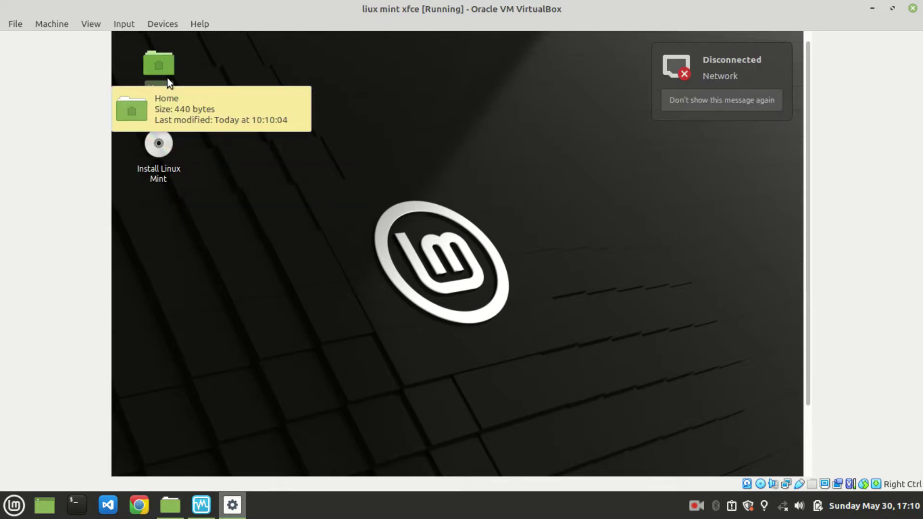
click(163, 161)
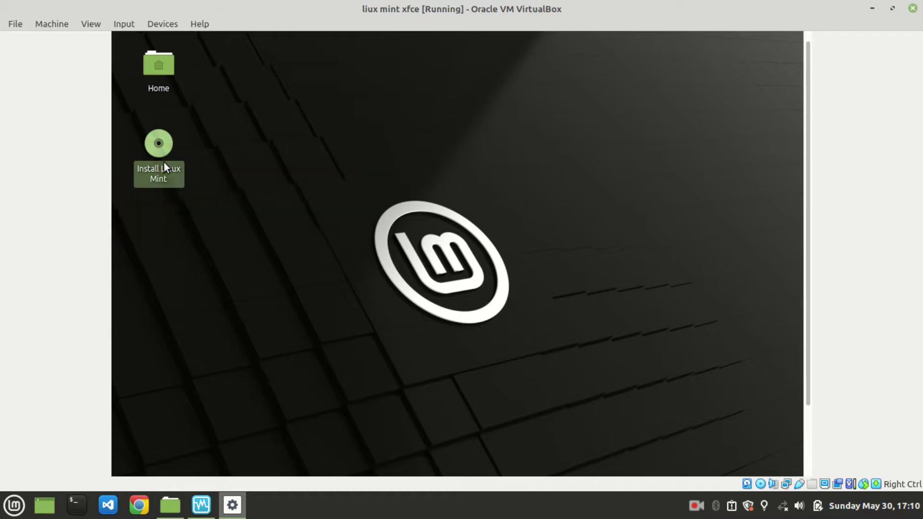
click(234, 181)
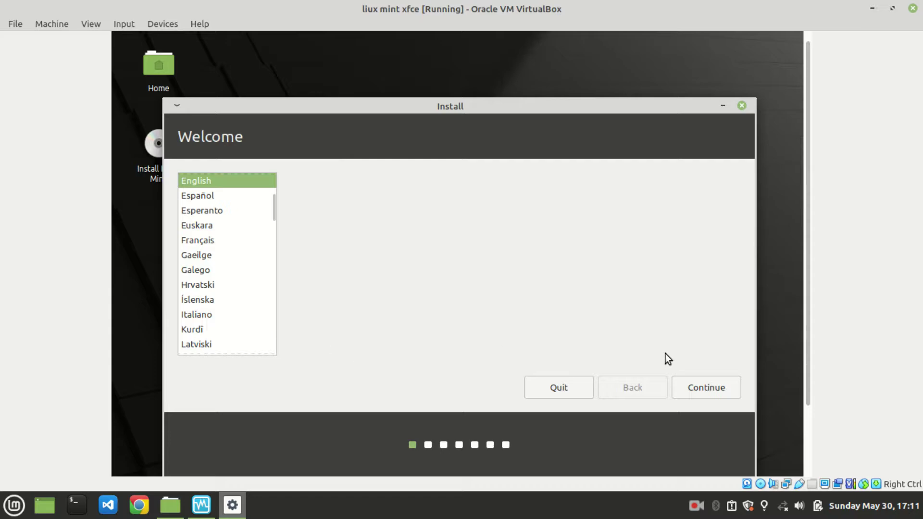
Step: Accept English and the English (US) keyboard, then quit the installer over insufficient disk space
click(694, 387)
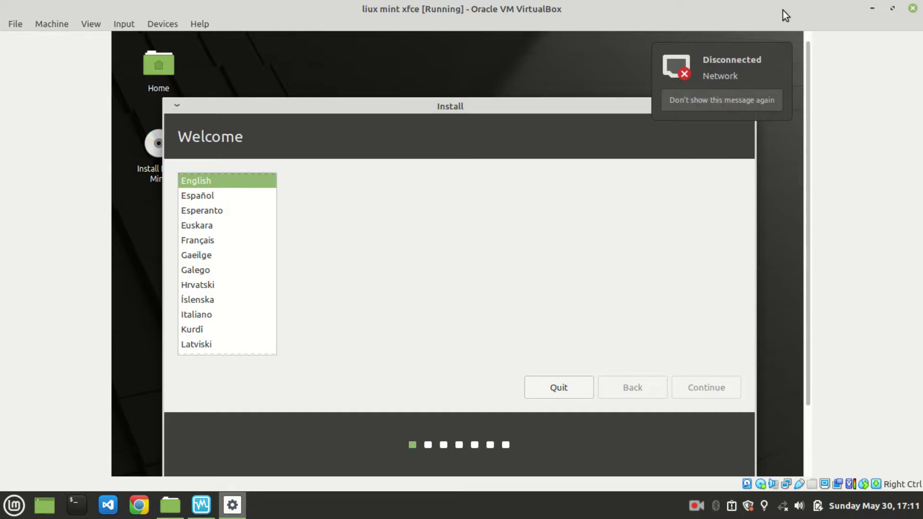
click(727, 100)
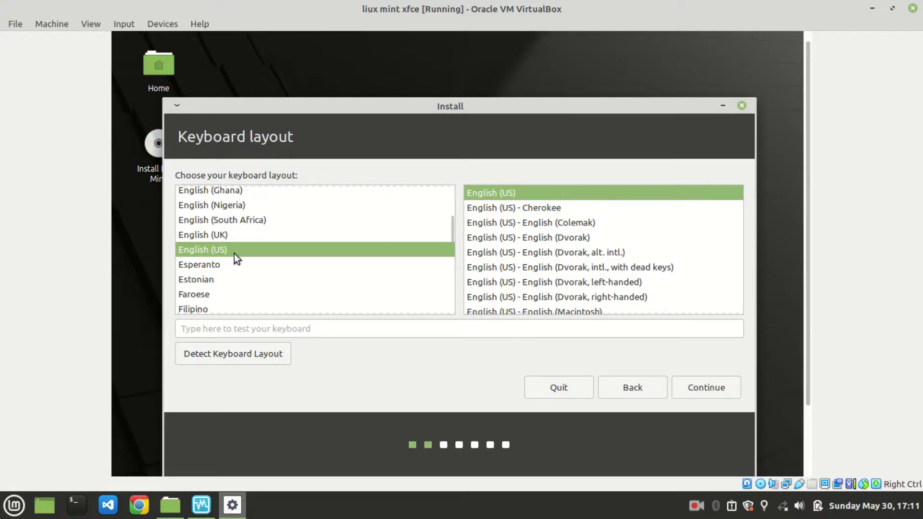
click(704, 392)
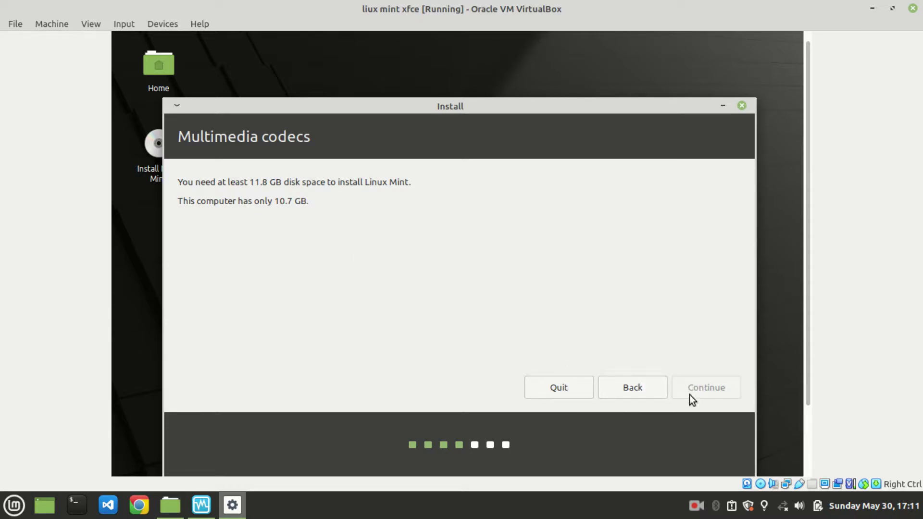
click(565, 390)
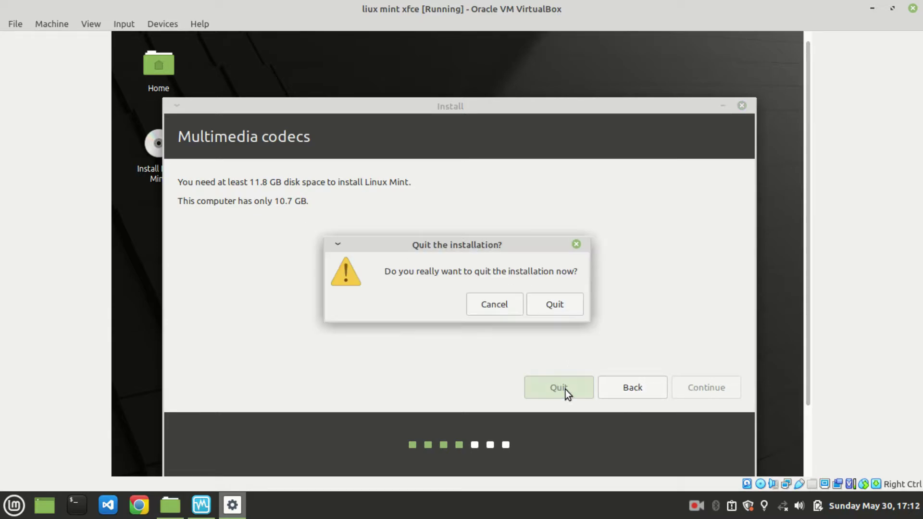
click(538, 304)
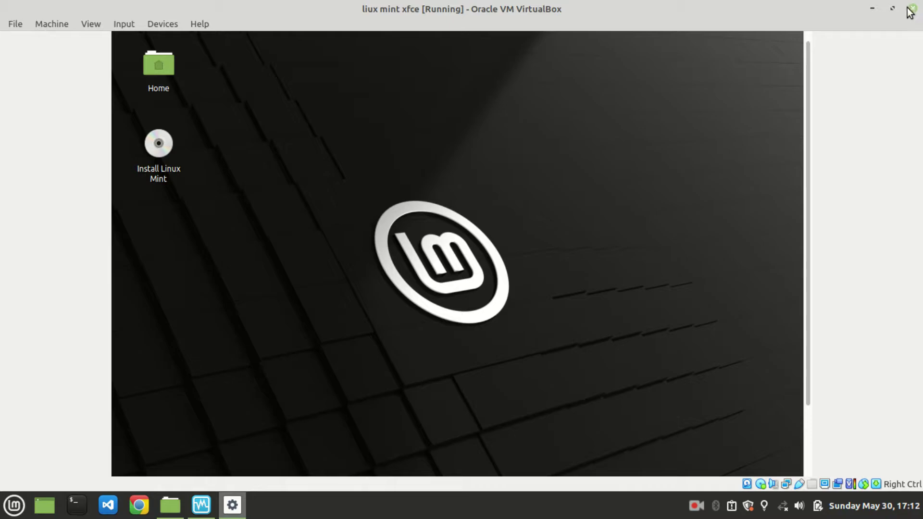
Step: Power off the running liux mint xfce virtual machine and close its window
click(892, 8)
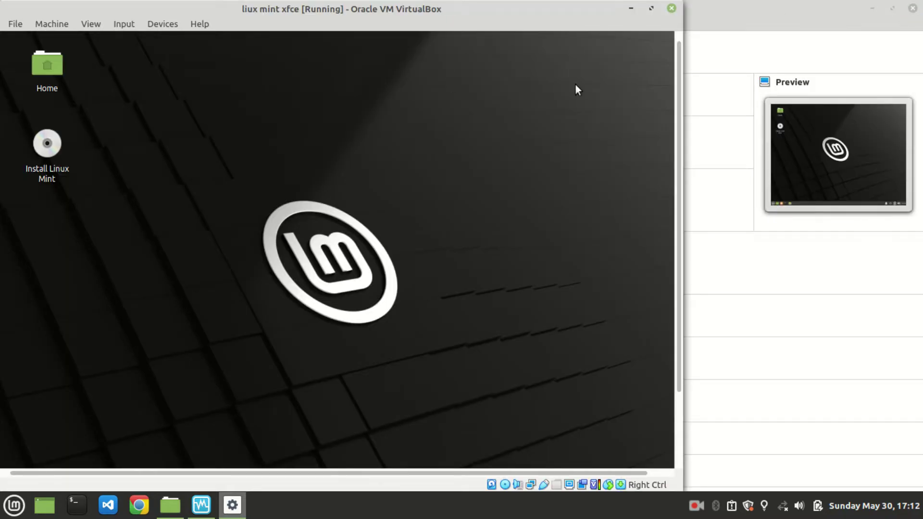
click(672, 8)
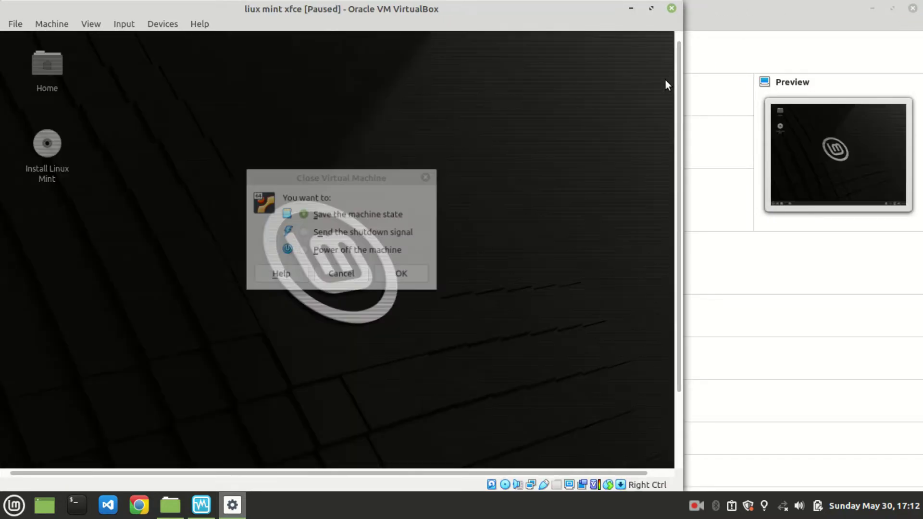
click(342, 251)
click(399, 274)
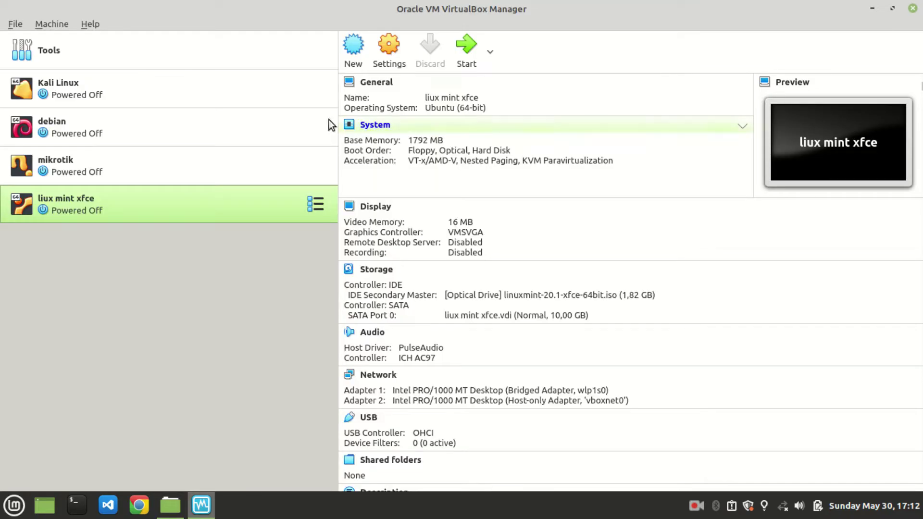
Step: Remove the liux mint xfce machine from VirtualBox Manager, deleting all its files
click(366, 54)
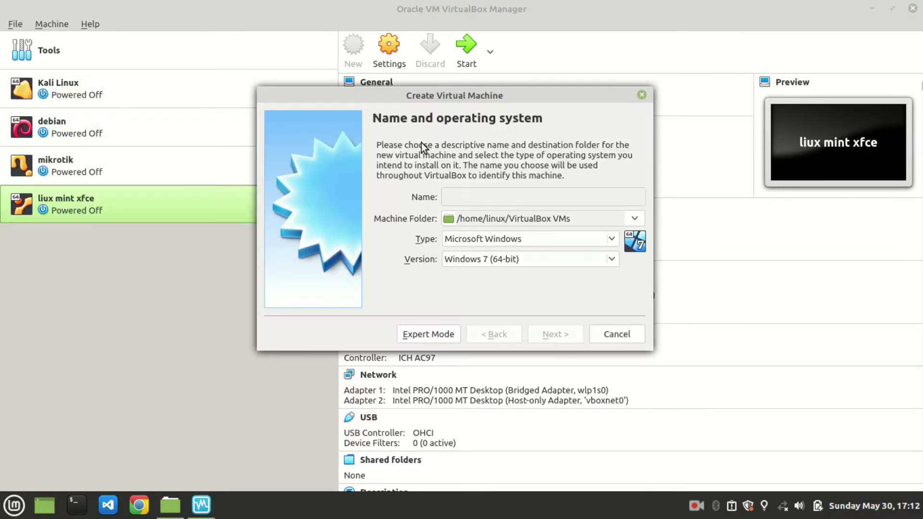
click(184, 229)
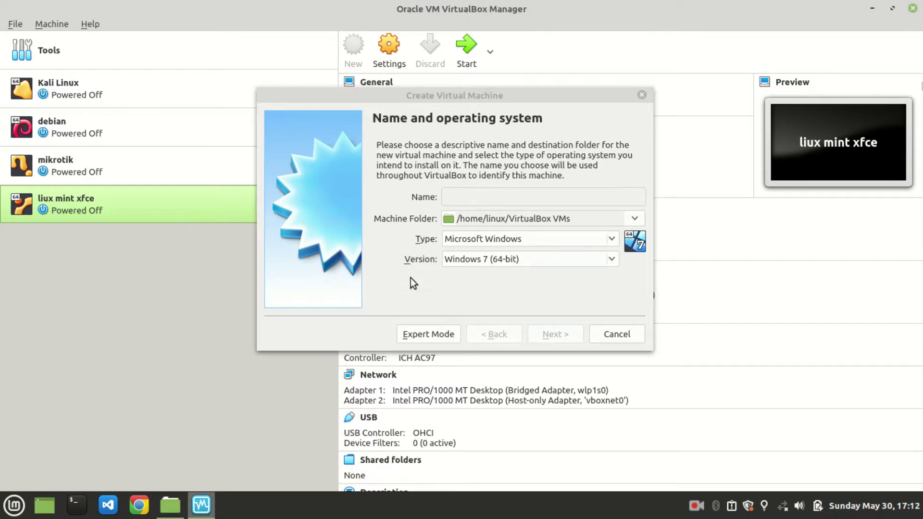
click(642, 95)
right_click(193, 213)
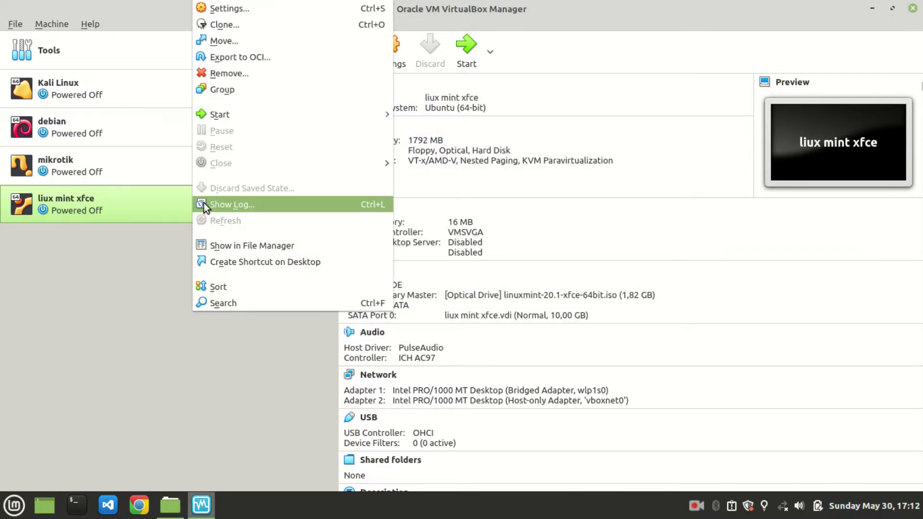
click(232, 73)
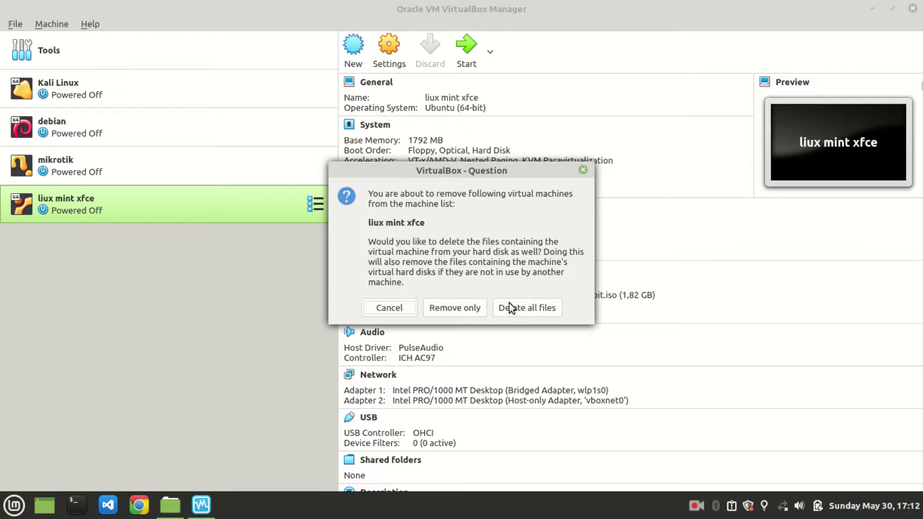
click(528, 309)
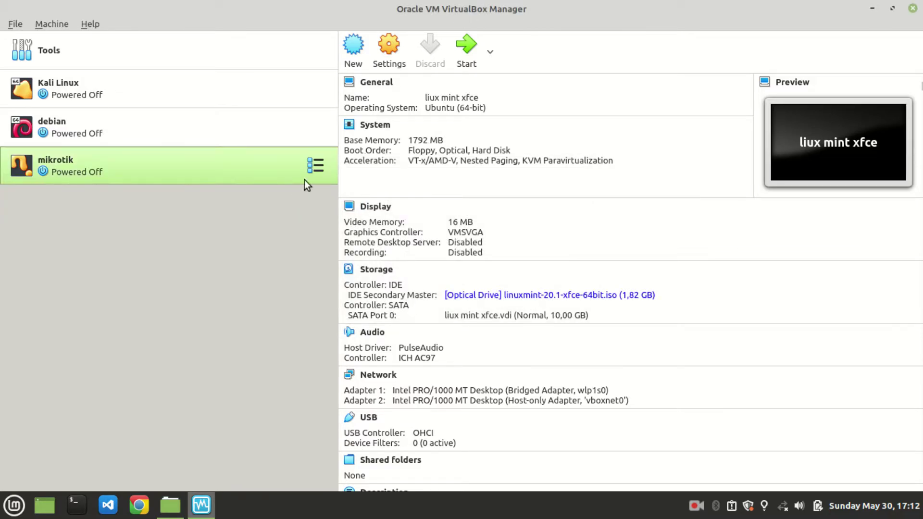
click(357, 58)
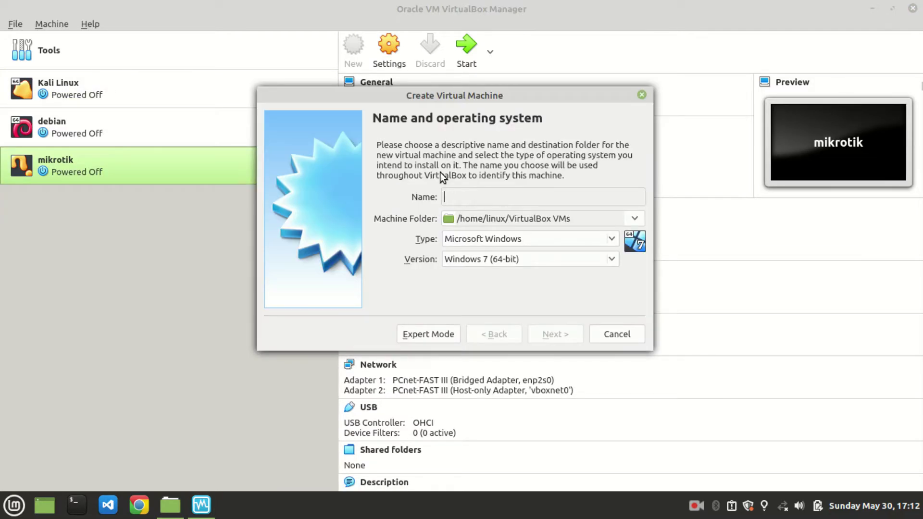
Step: Name the new machine 'linux mint xfce' and give it 1792 MB of memory
text(linux mi)
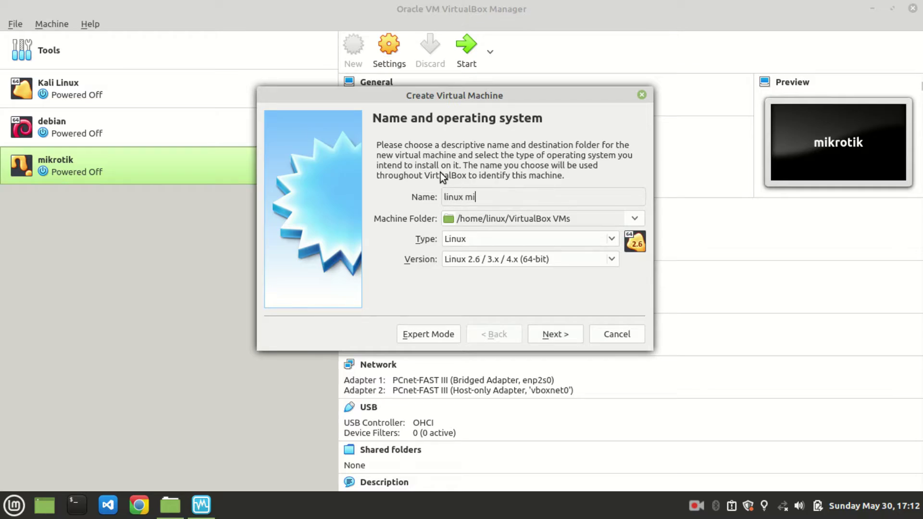
text(nt xfce)
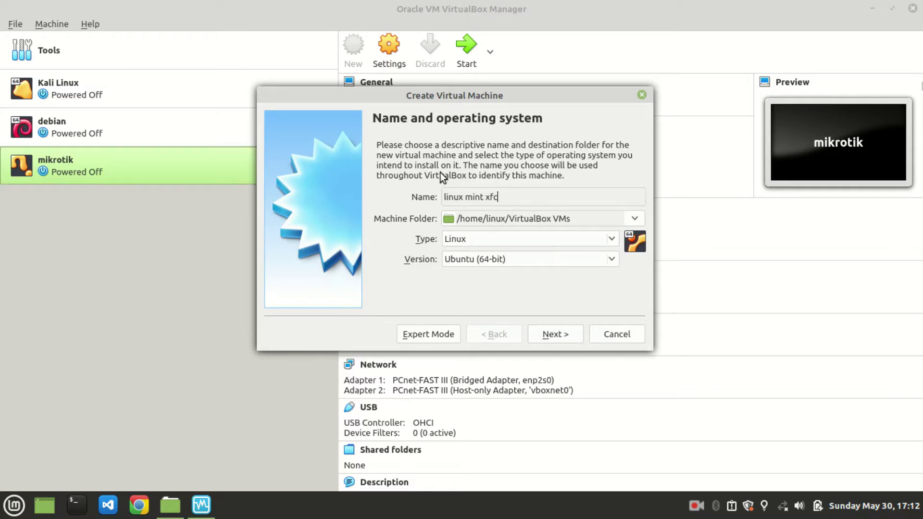
click(542, 334)
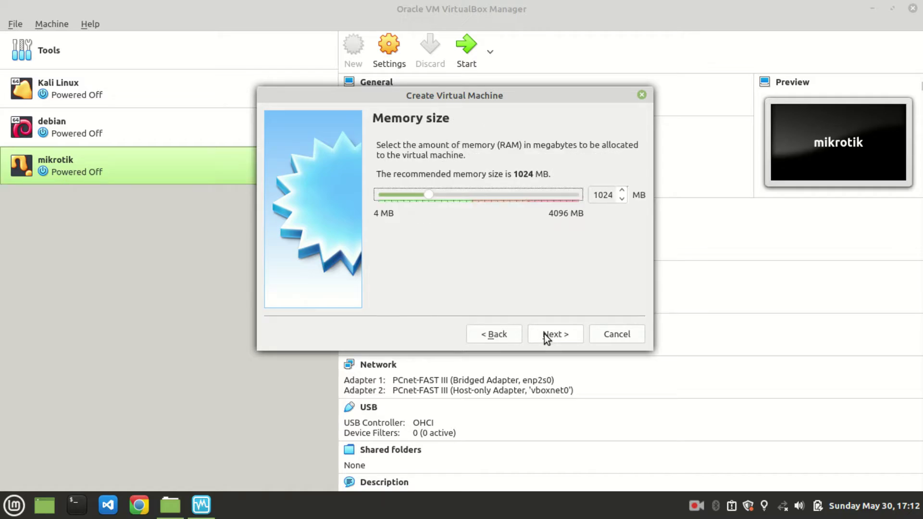
click(468, 193)
click(468, 193)
click(467, 193)
click(559, 338)
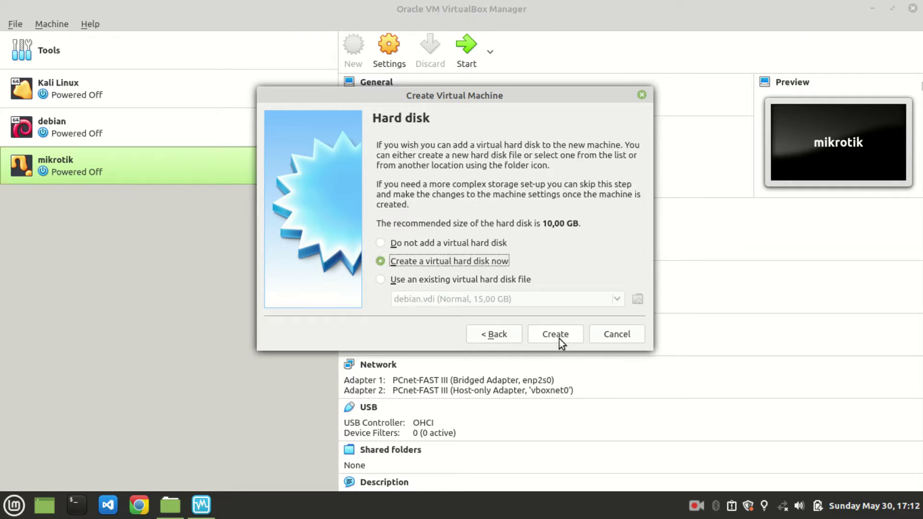
Step: Create a dynamically allocated 15 GB VDI virtual disk and finish creating the machine
click(558, 339)
click(558, 338)
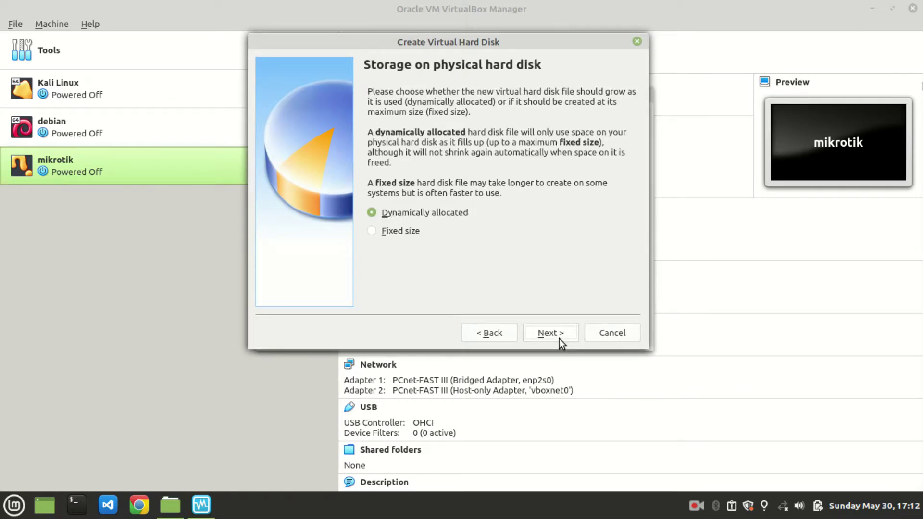
click(558, 339)
click(612, 197)
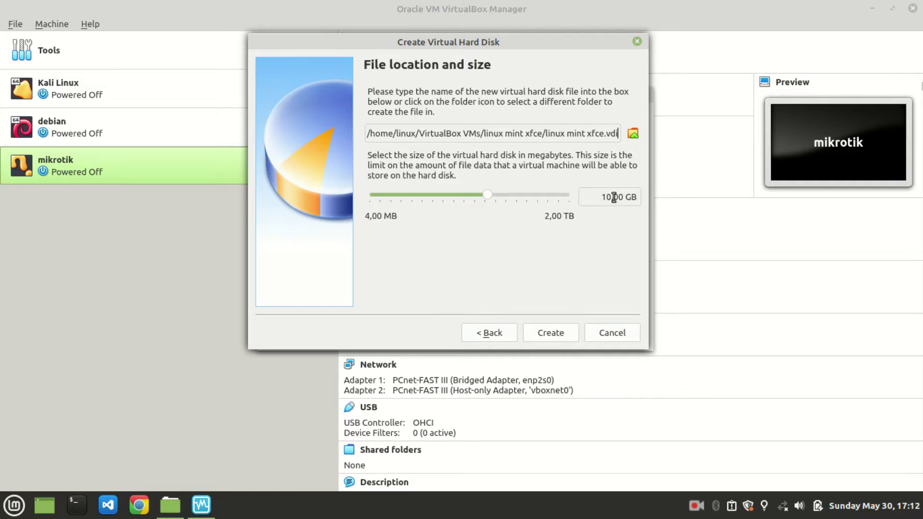
key(BackSpace)
text(5)
click(558, 331)
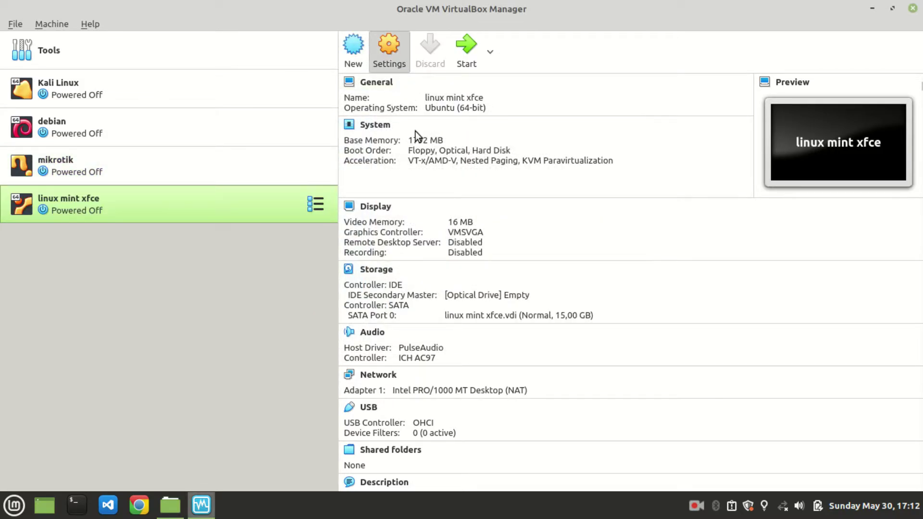
Step: Check the storage settings, then start linux mint xfce from linuxmint-20.1-xfce-64bit.iso
click(265, 143)
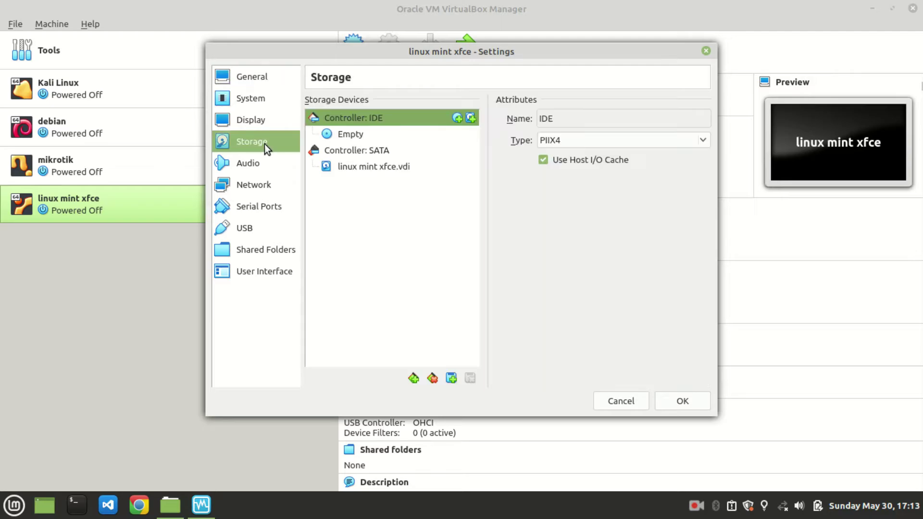
click(705, 51)
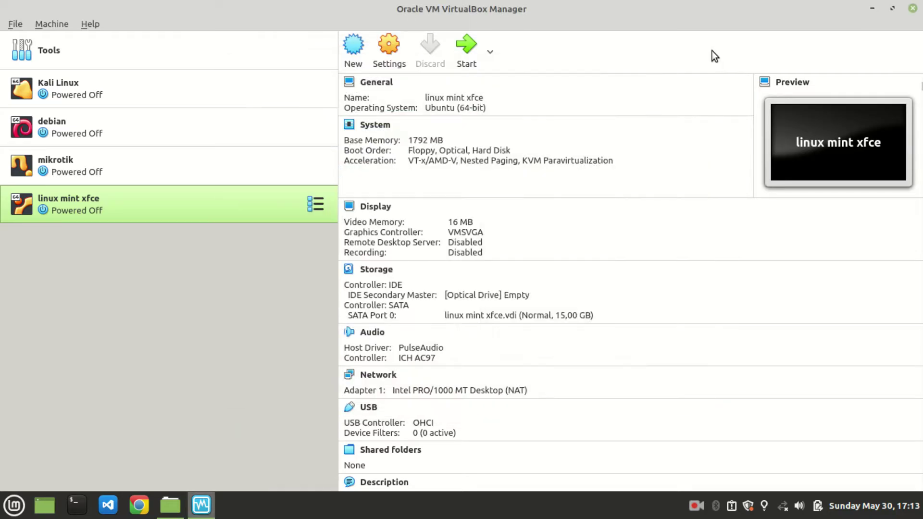
click(472, 52)
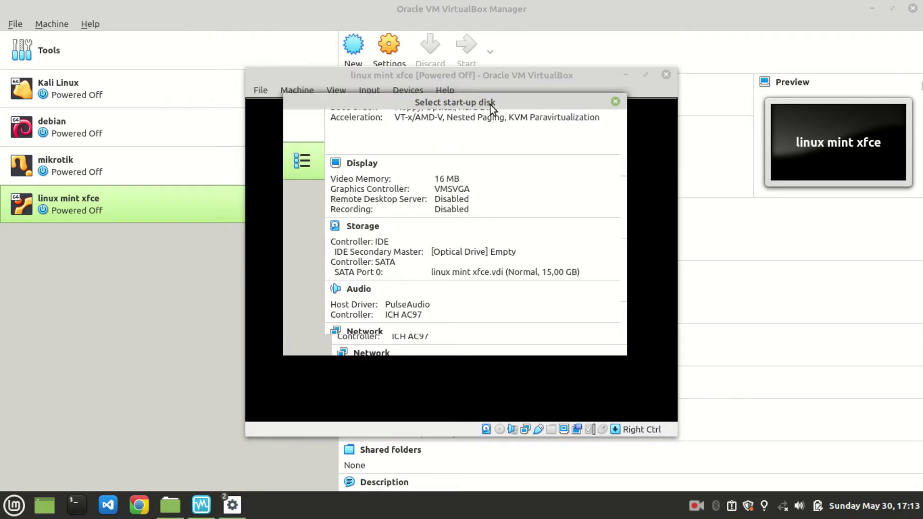
click(484, 252)
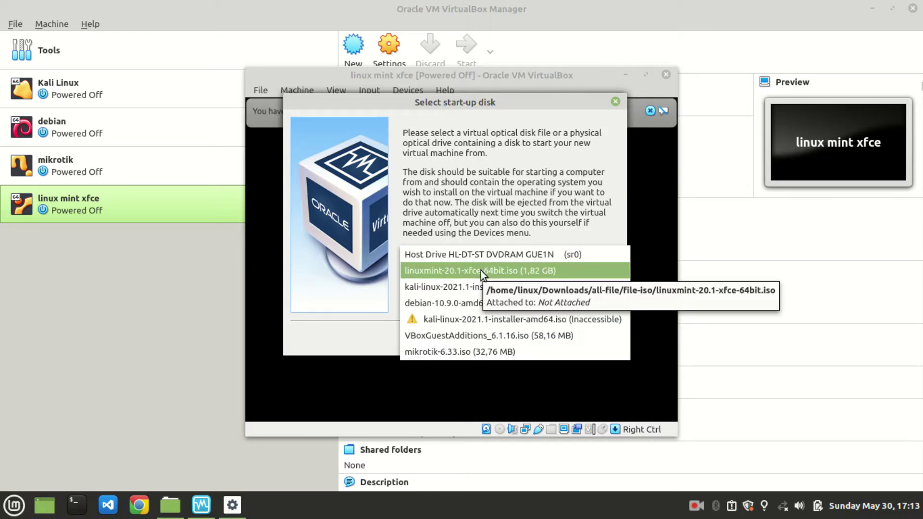
click(481, 270)
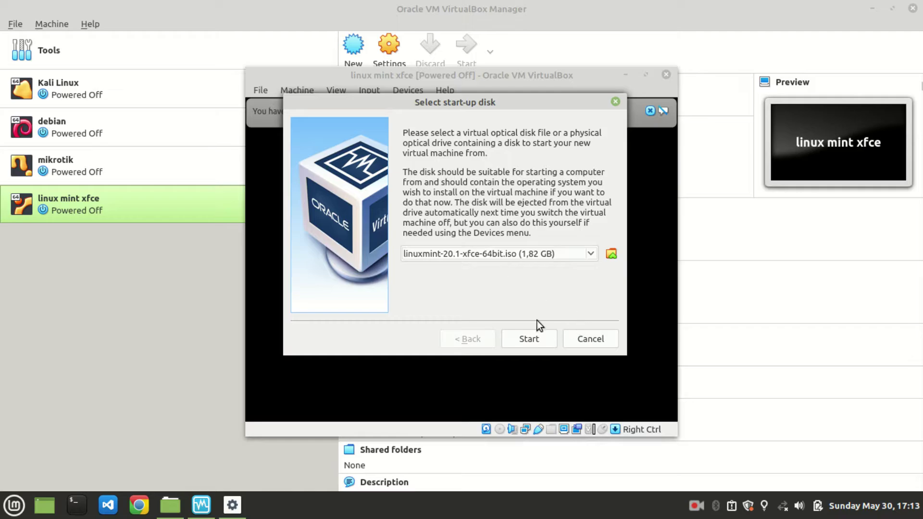
click(520, 336)
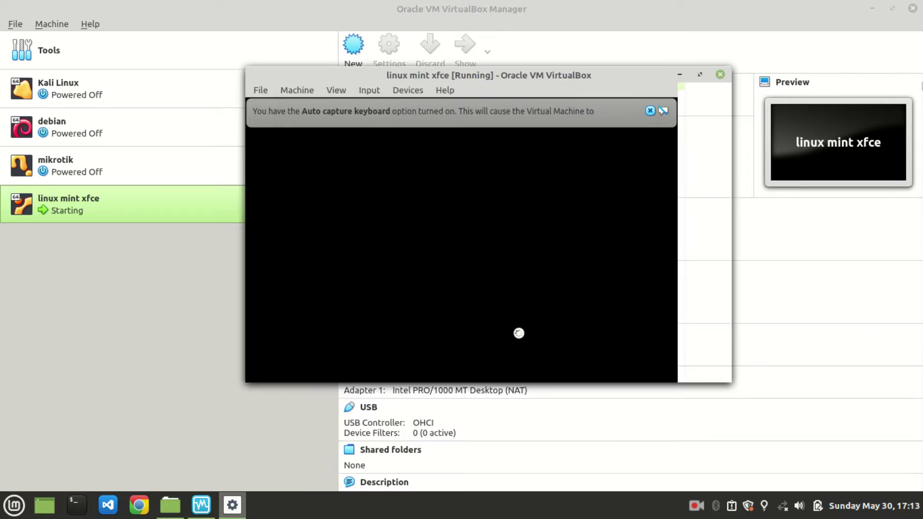
Step: Boot Linux Mint to the live desktop, maximize the VM window, and permanently silence the network notice
click(651, 111)
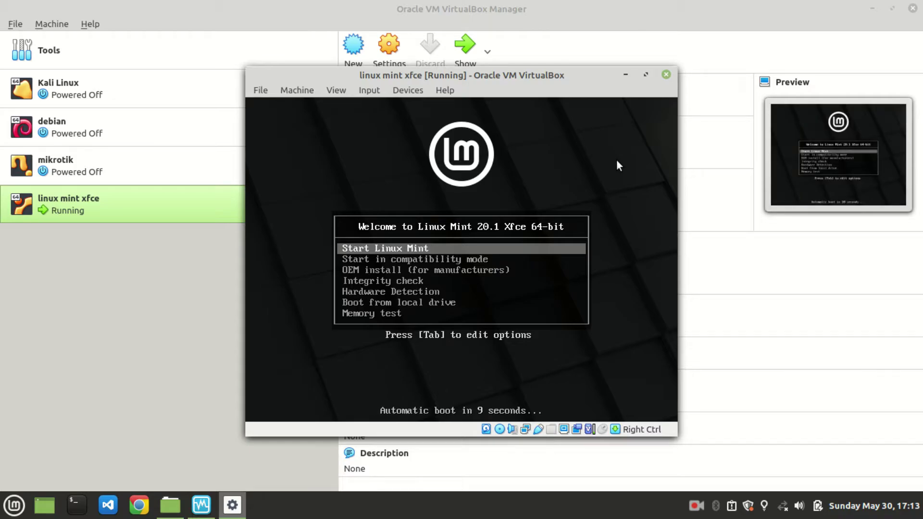
key(Return)
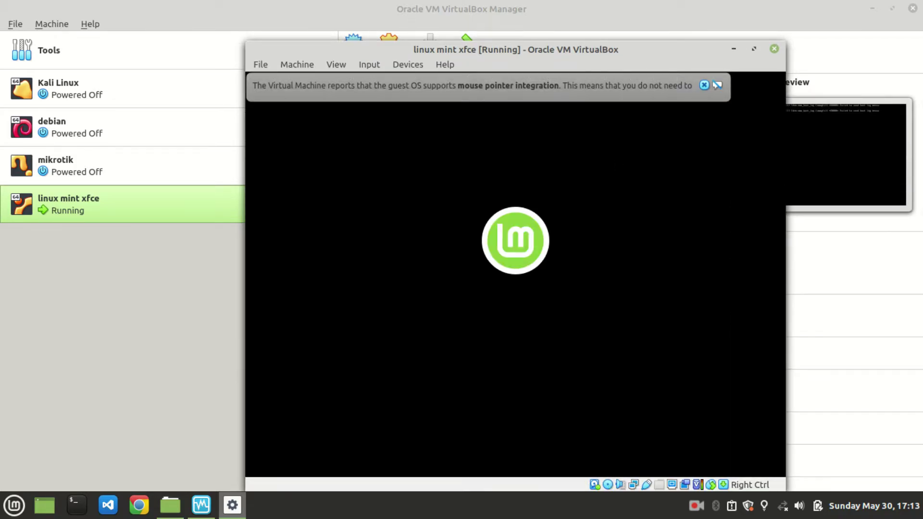
click(703, 86)
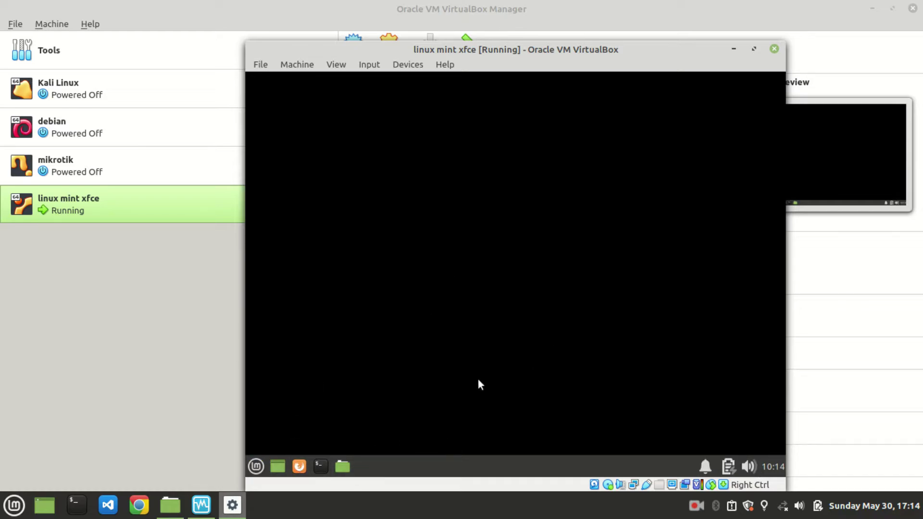
click(754, 49)
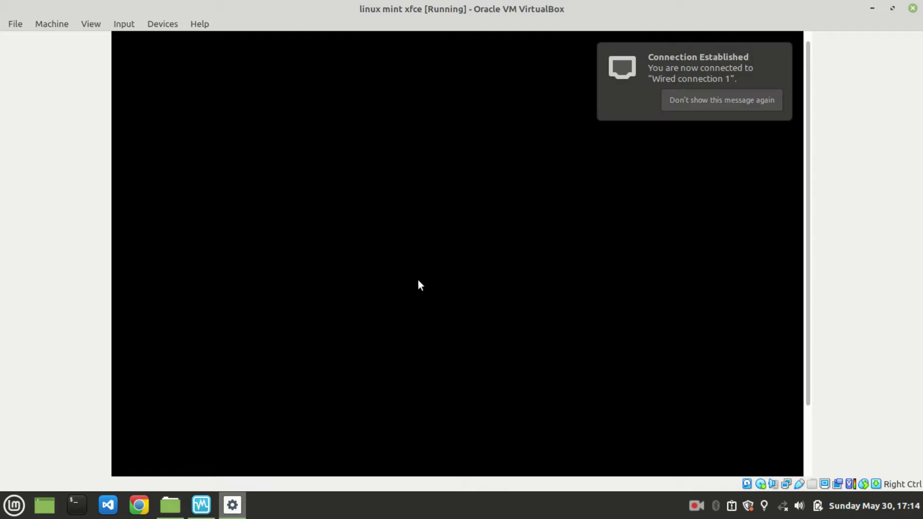
click(738, 101)
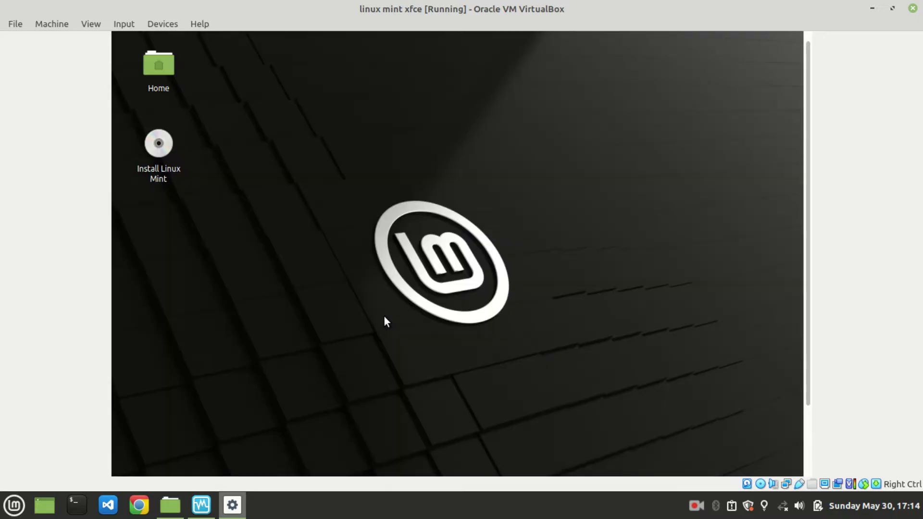
Step: Relaunch the installer and accept English language and the English (US) keyboard layout
click(172, 155)
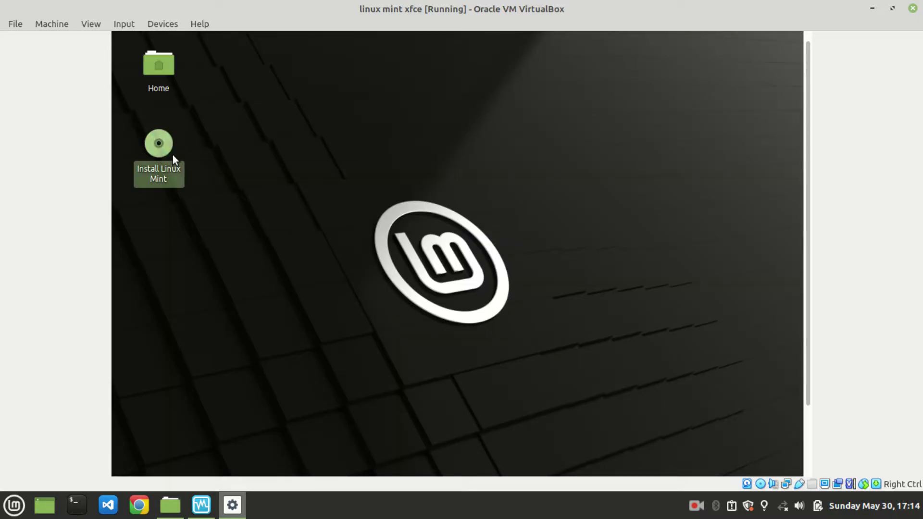
click(243, 155)
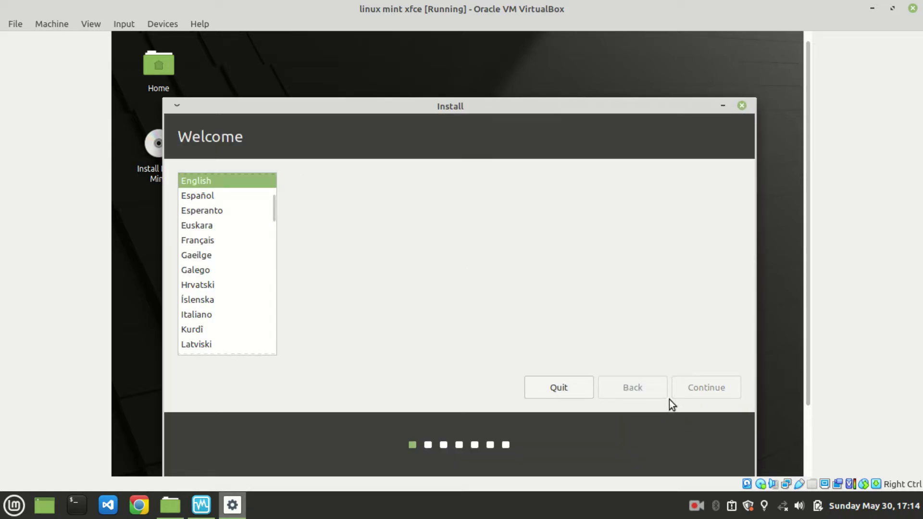
click(703, 389)
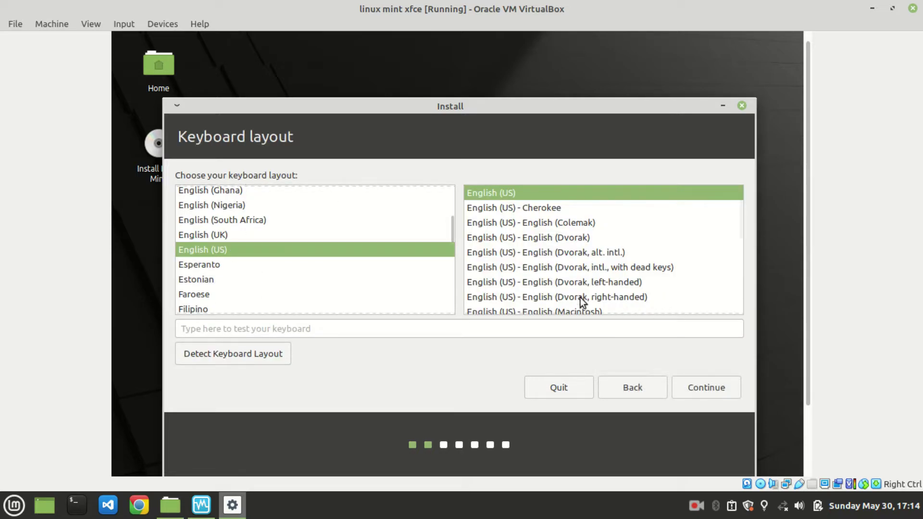
click(702, 391)
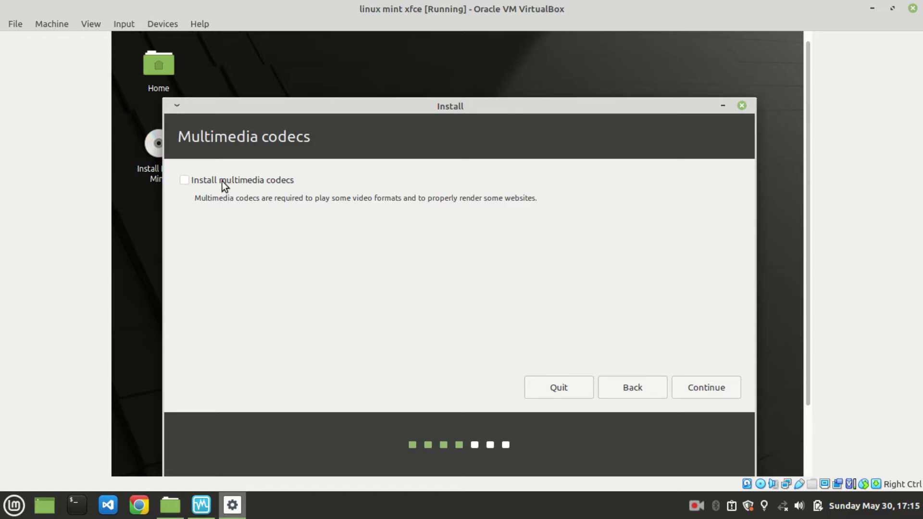
Step: Enable the 'Install multimedia codecs' option and continue to the Installation type step
click(250, 179)
click(263, 180)
click(277, 178)
click(278, 179)
click(278, 179)
click(278, 178)
click(277, 179)
click(687, 388)
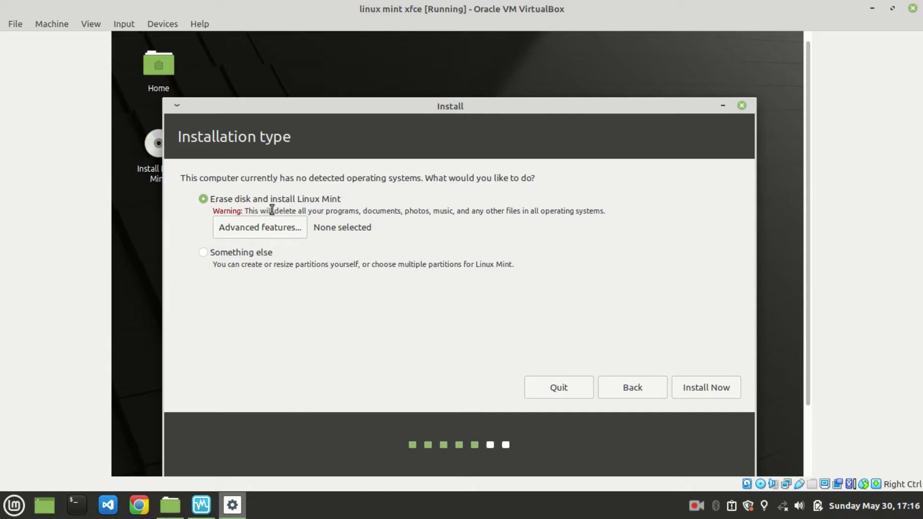
Step: Choose 'Erase disk and install Linux Mint', click Install Now, and confirm writing changes to disk
click(253, 255)
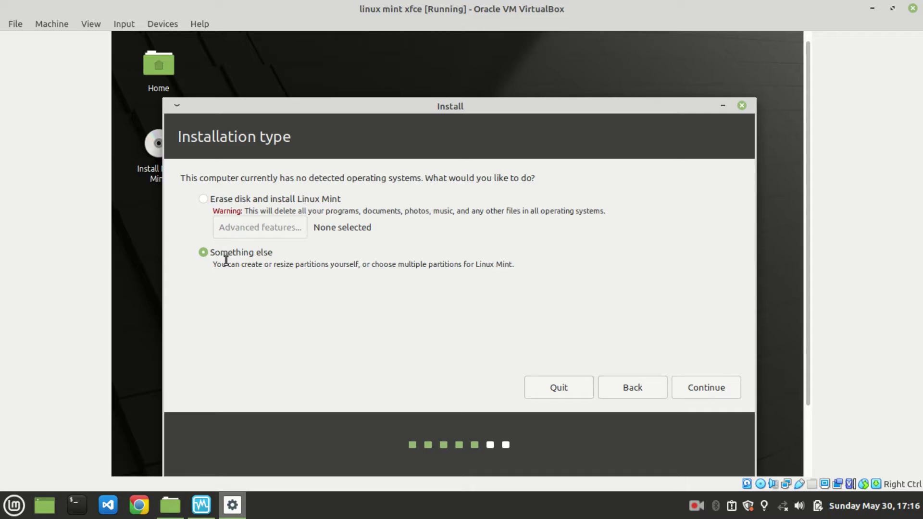
click(206, 197)
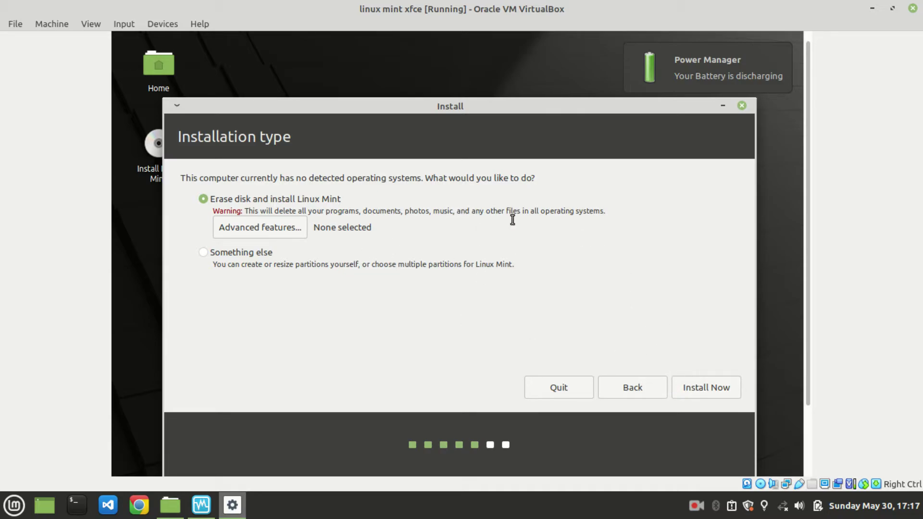
click(703, 387)
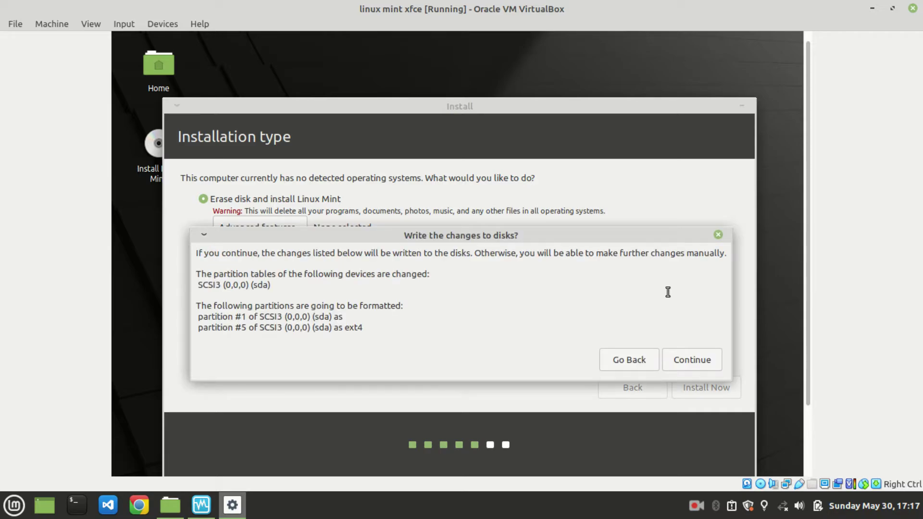
click(668, 361)
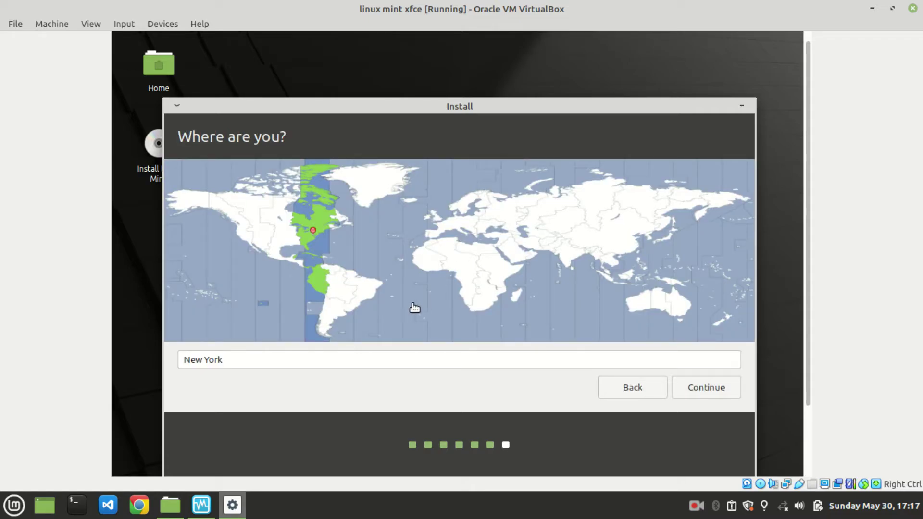
Step: Replace New York with Jakarta Time (Indonesia) as the location and continue to the account step
double_click(206, 360)
drag(198, 361, 183, 362)
text(jakarta)
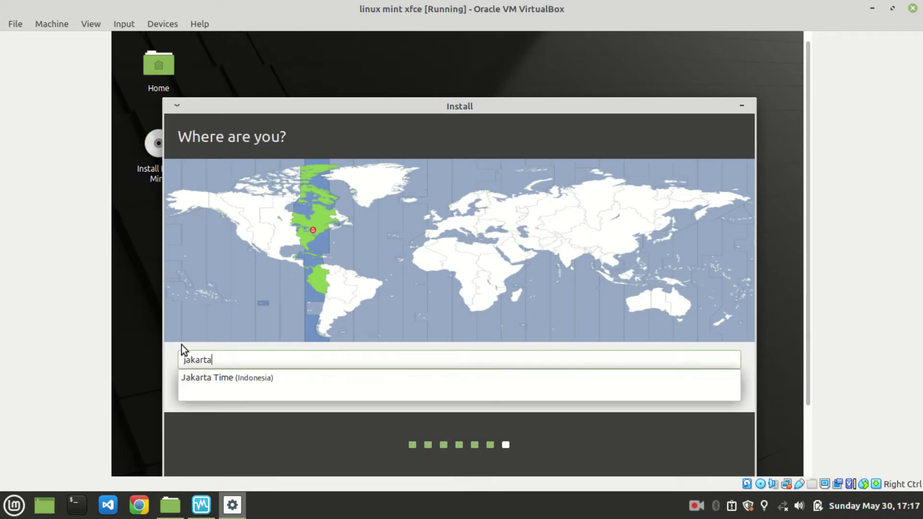
click(209, 379)
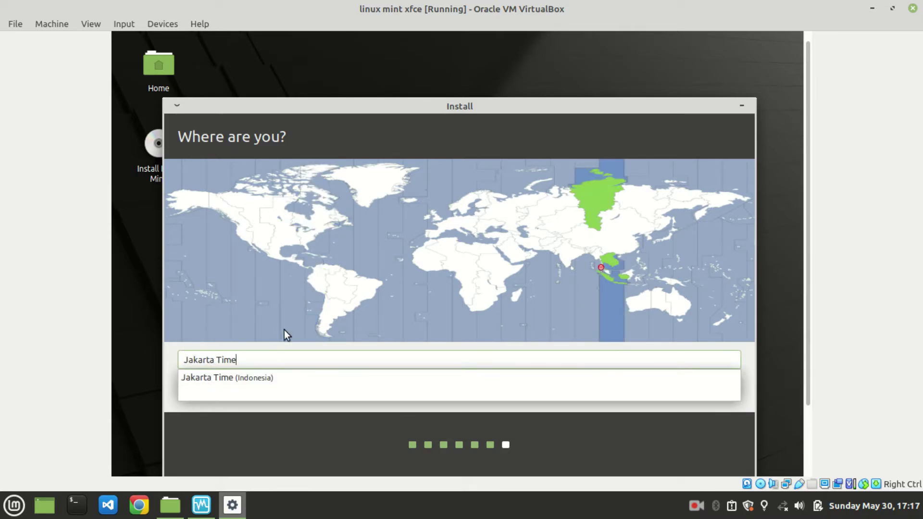
click(229, 373)
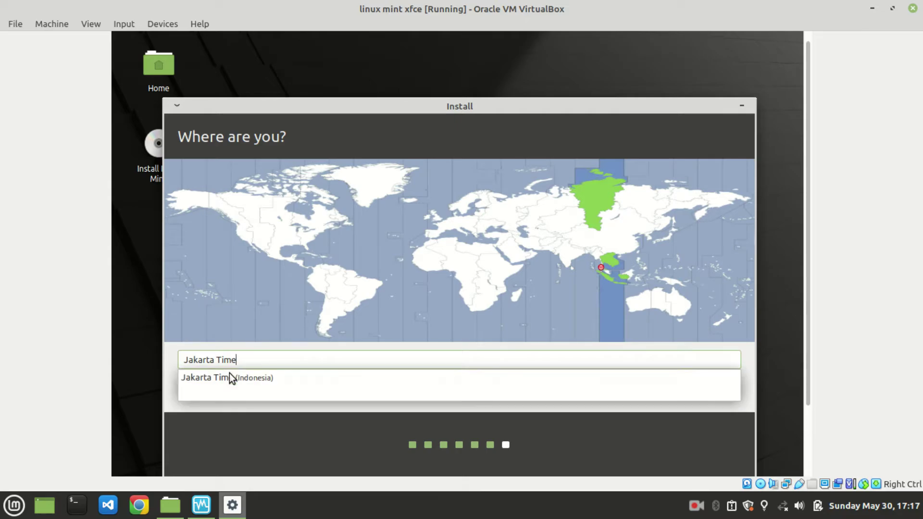
click(341, 408)
click(724, 388)
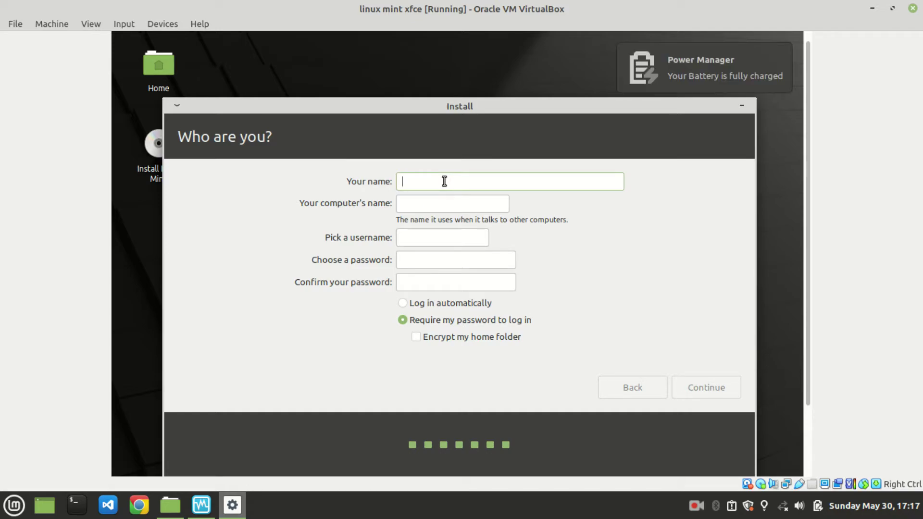
Step: Enter your full name and replace the suggested computer name with 'linux'
text(User Lin)
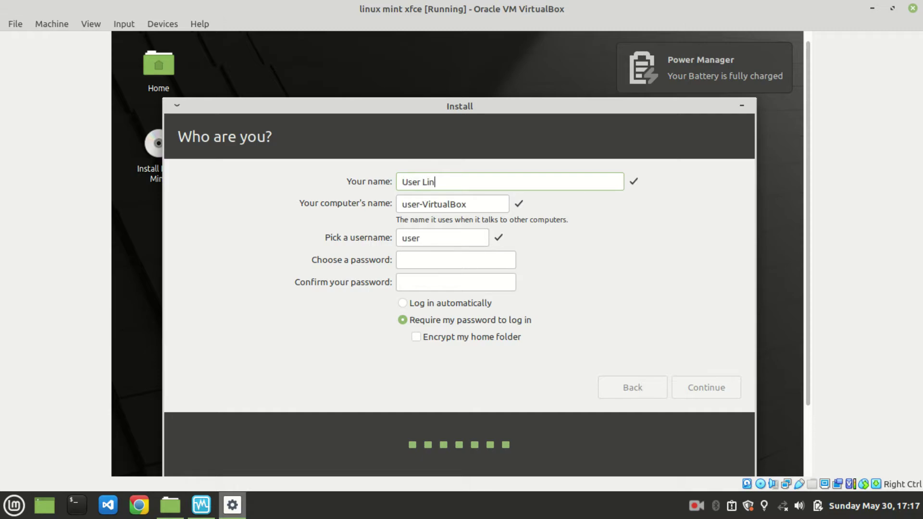
text(ux )
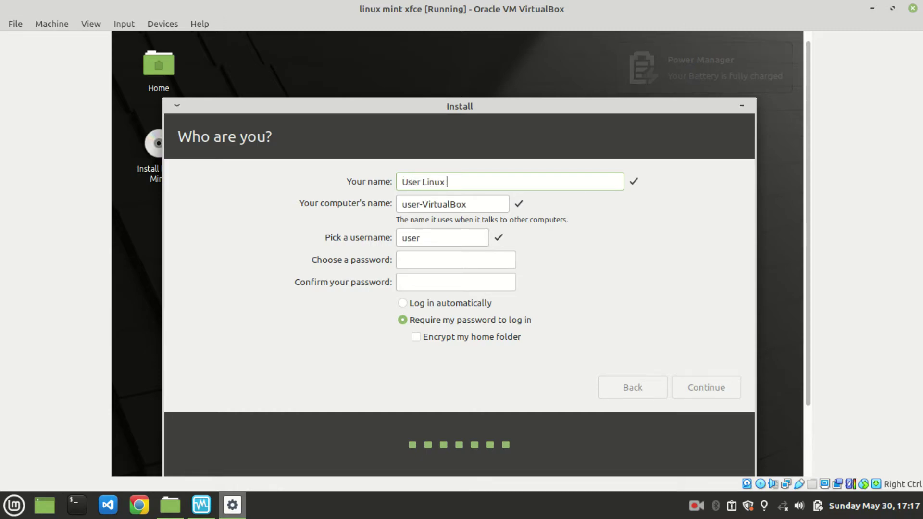
text(Mint)
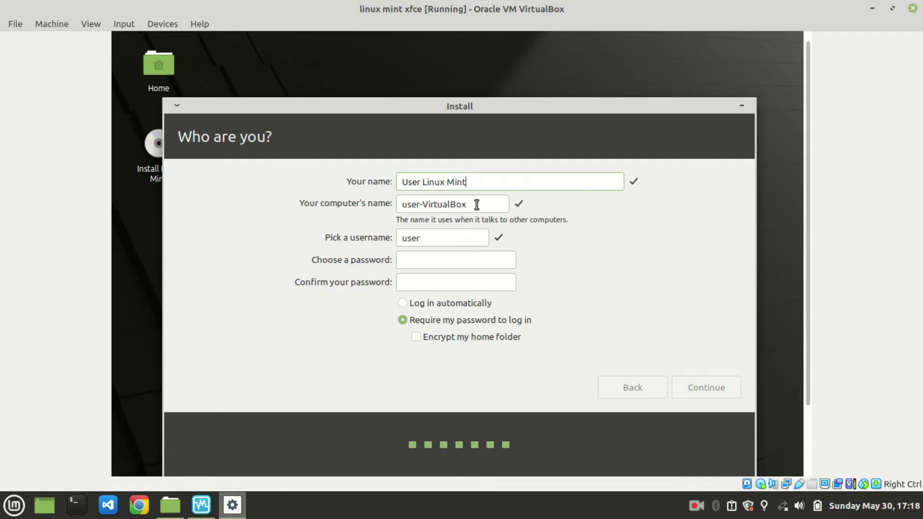
drag(476, 204, 405, 204)
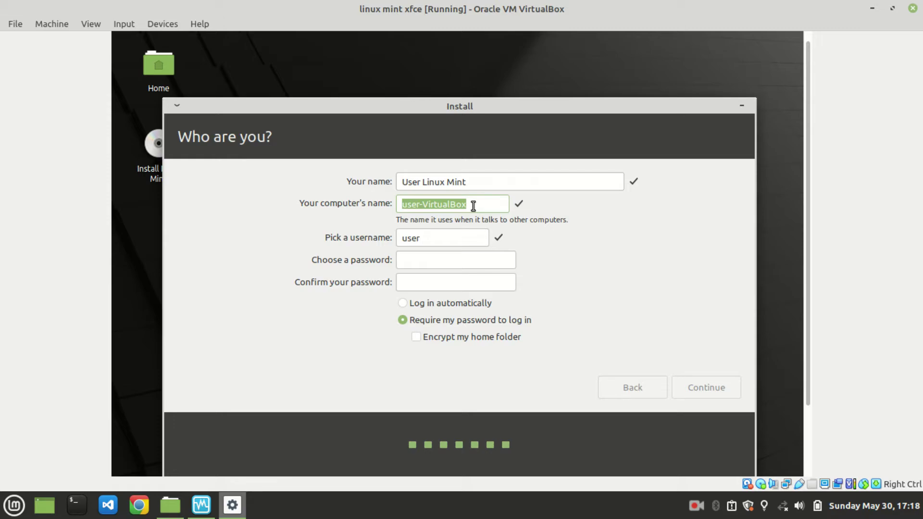
text(mint)
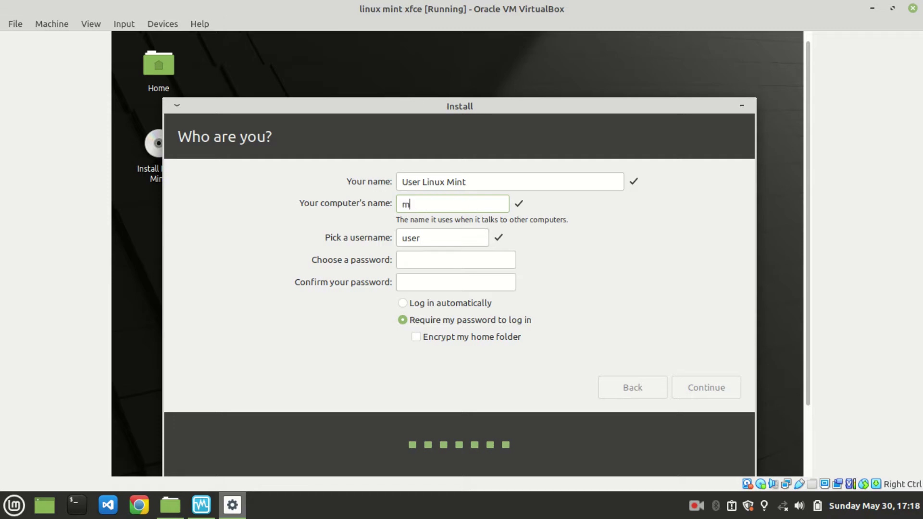
key(BackSpace)
key(BackSpace)
key(BackSpace)
key(BackSpace)
text(linux)
click(444, 239)
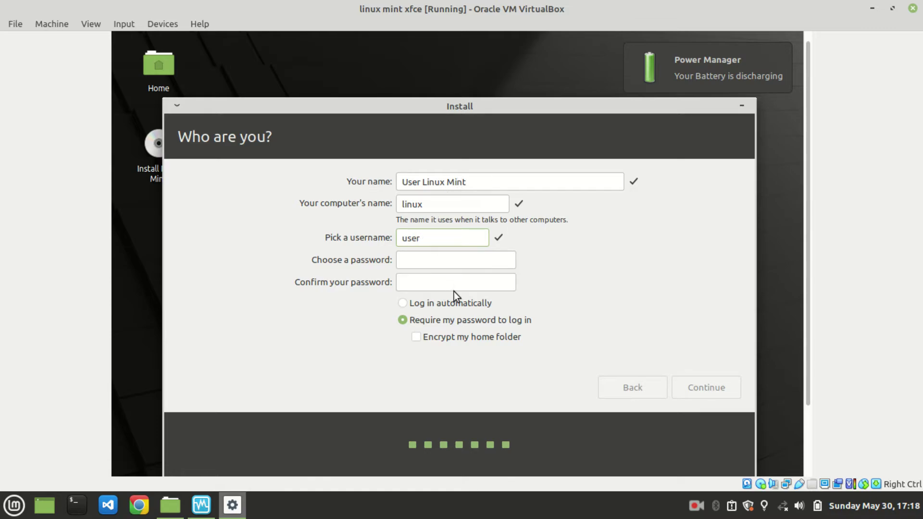
Step: Enter the account password, retype it, and confirm it in the second password field
click(456, 261)
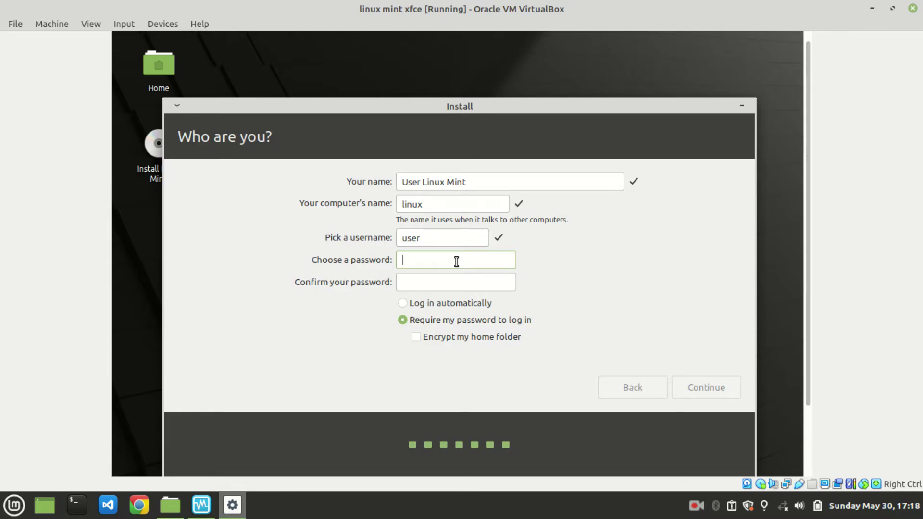
text(*********)
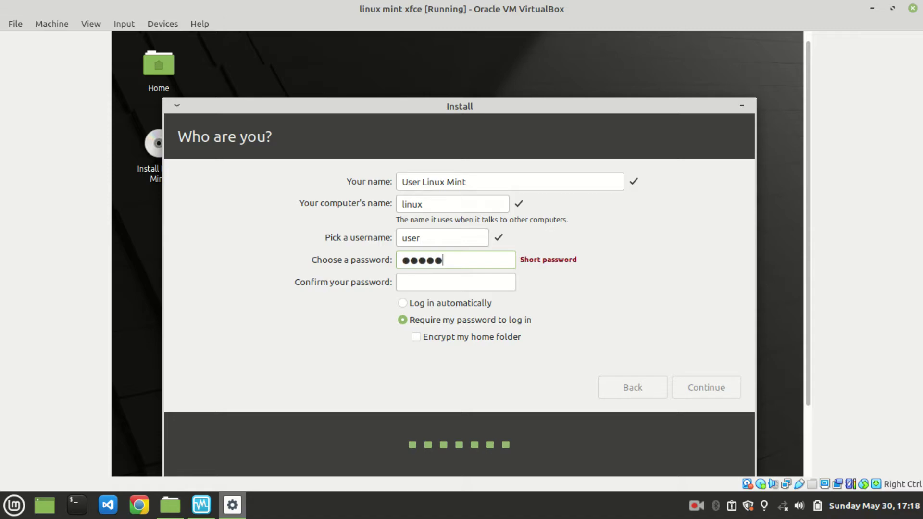
text(*)
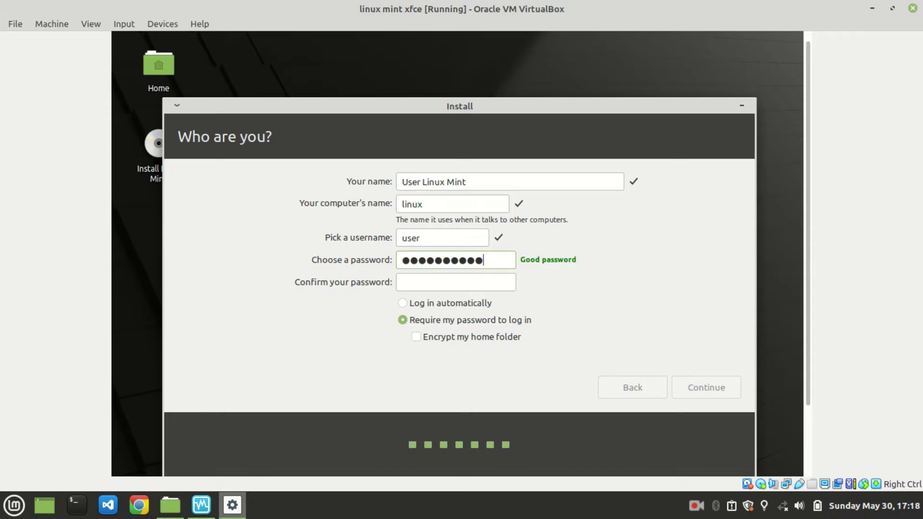
key(Tab)
drag(498, 259, 384, 253)
text(*********)
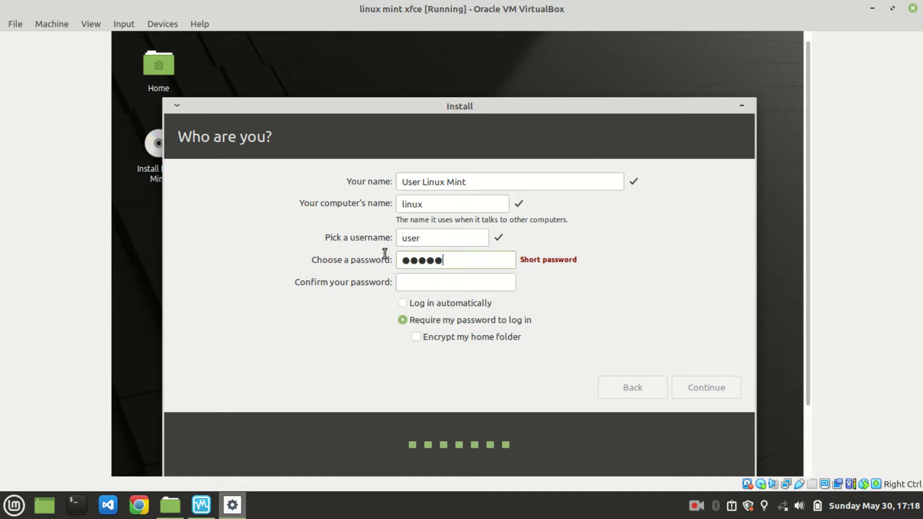
text(*)
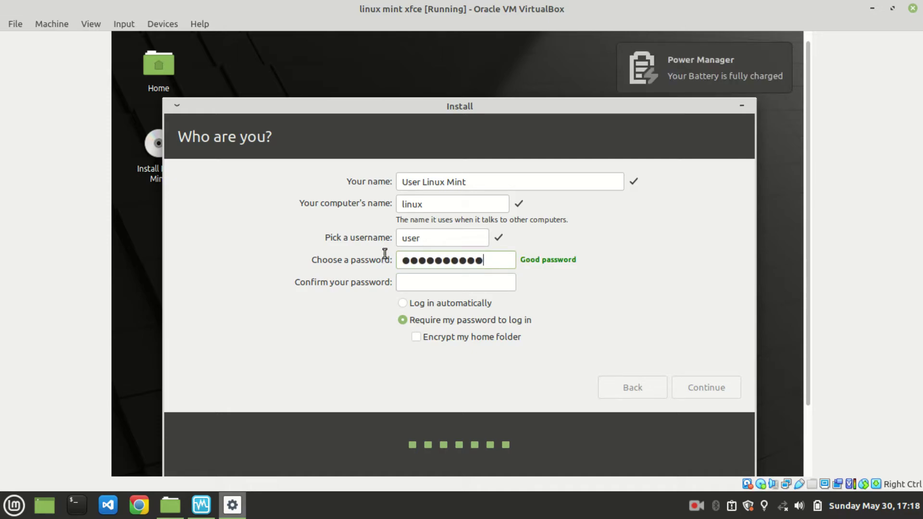
key(Tab)
text(*****)
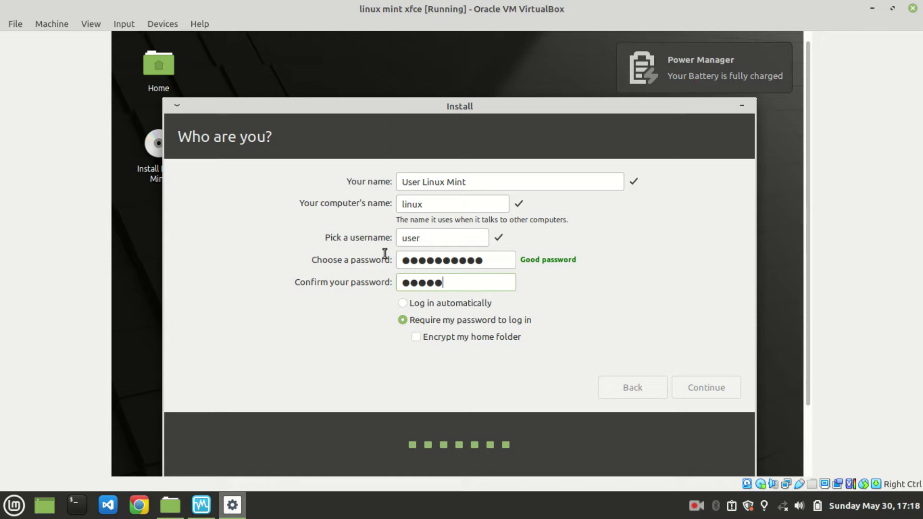
text(*****)
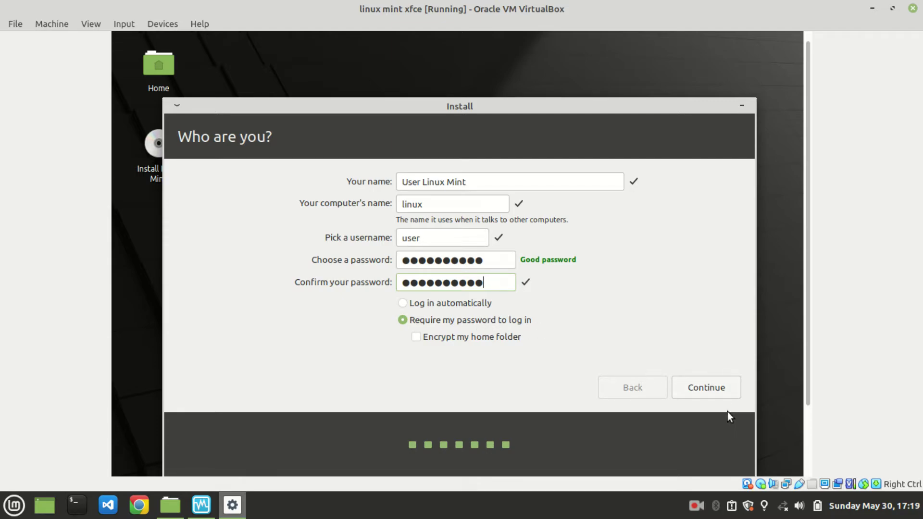
Step: Submit the account details to start installing, then advance the slideshow to the movies slide
click(696, 384)
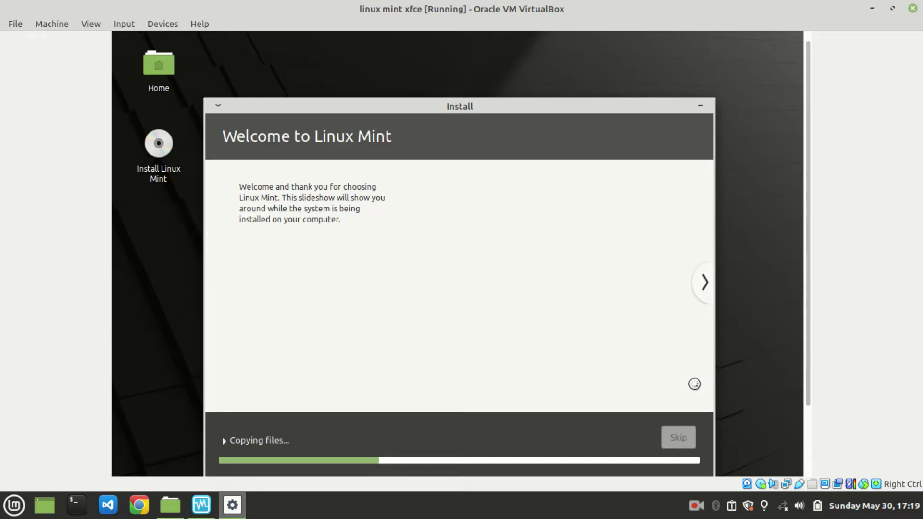
click(707, 293)
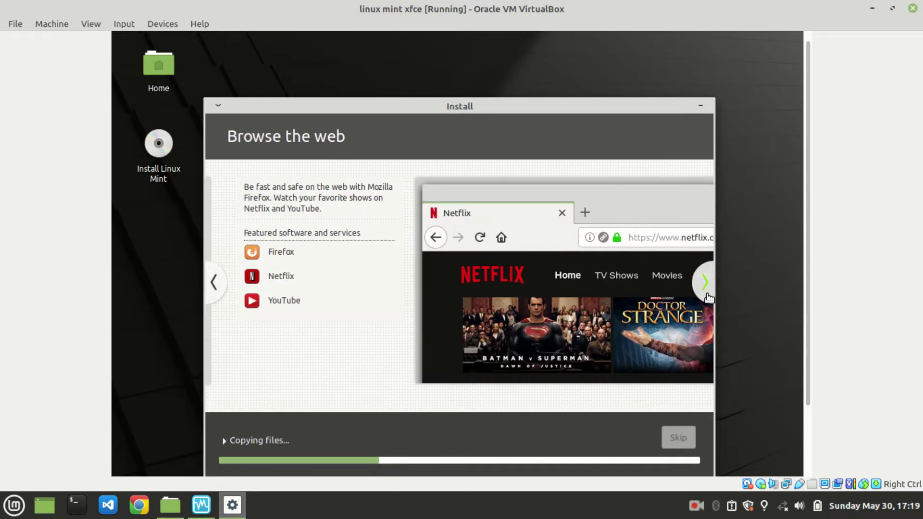
click(705, 283)
click(706, 294)
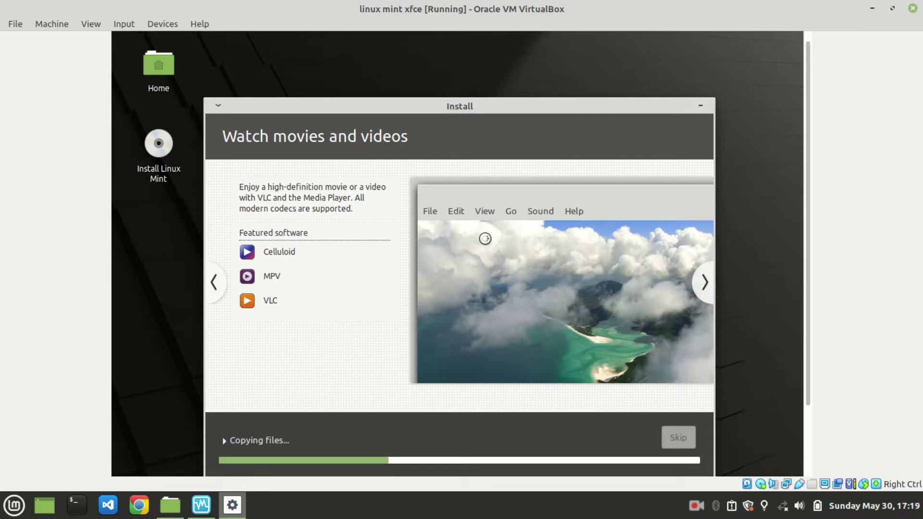
Step: Step the slideshow back to Welcome to Linux Mint, then forward to Browse the web
click(215, 287)
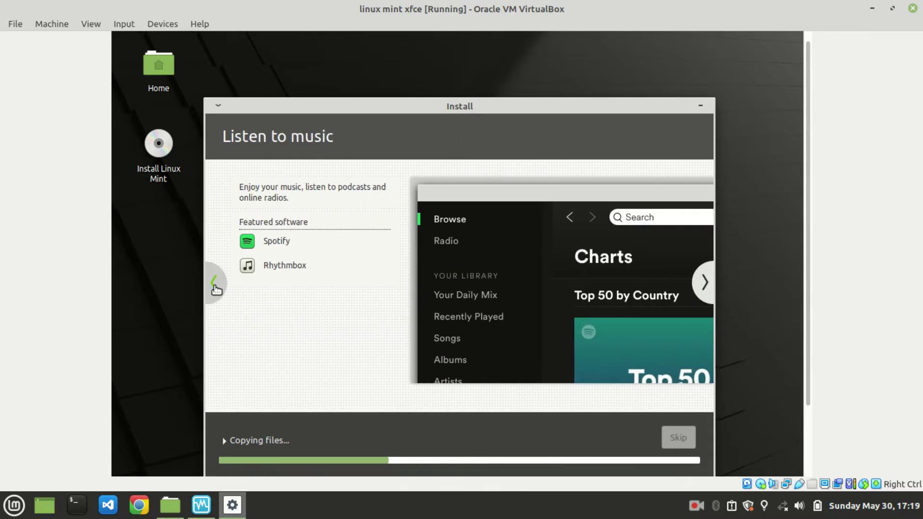
click(215, 288)
click(215, 288)
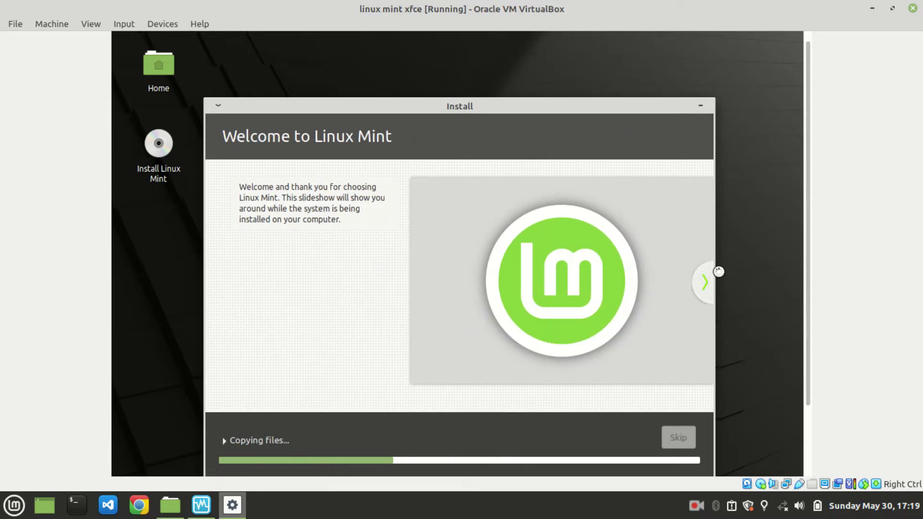
click(705, 285)
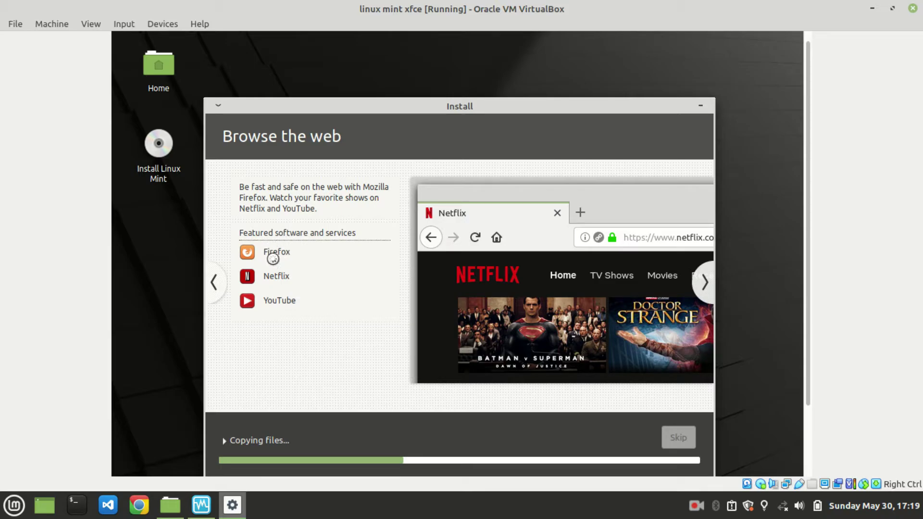
Step: Advance the slideshow through music, movies, photos and Stay connected to Install software
click(695, 295)
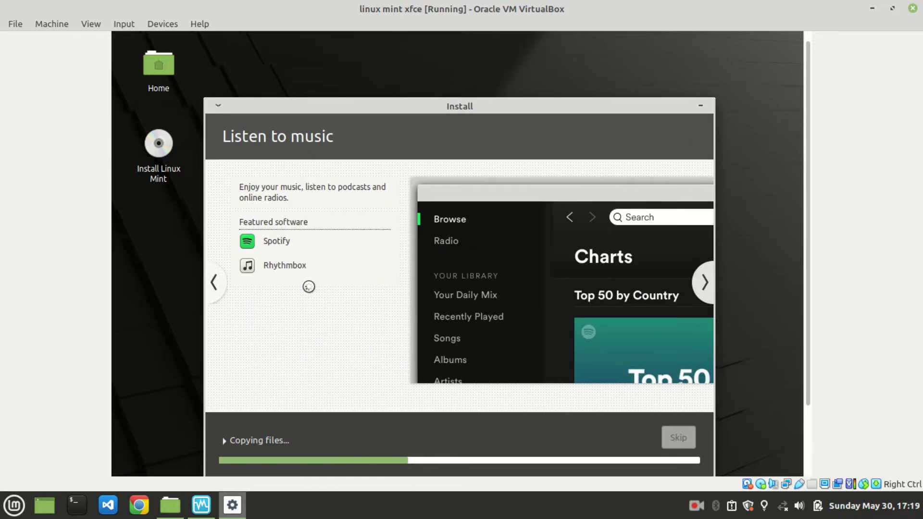
click(702, 286)
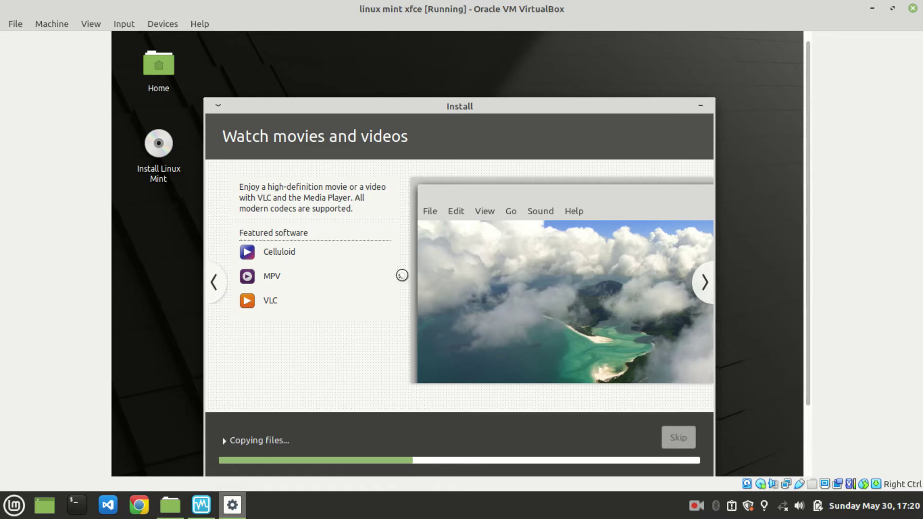
click(703, 285)
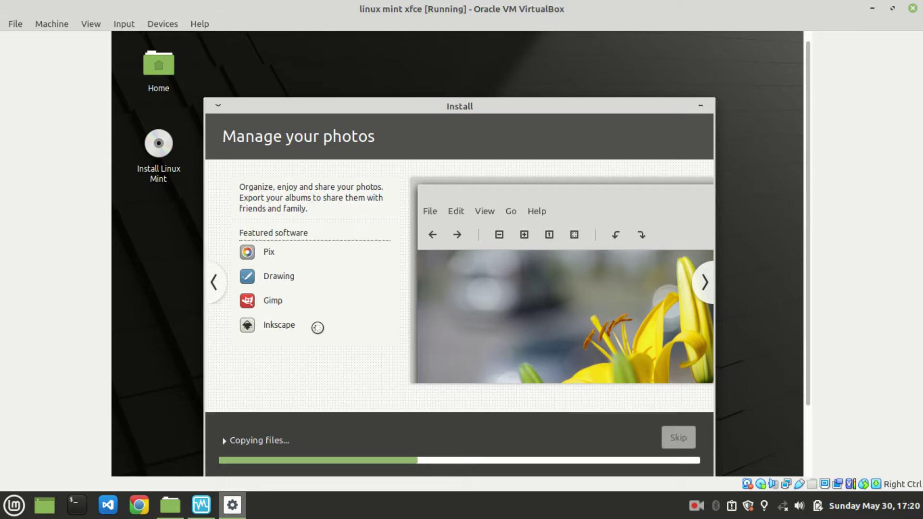
click(702, 288)
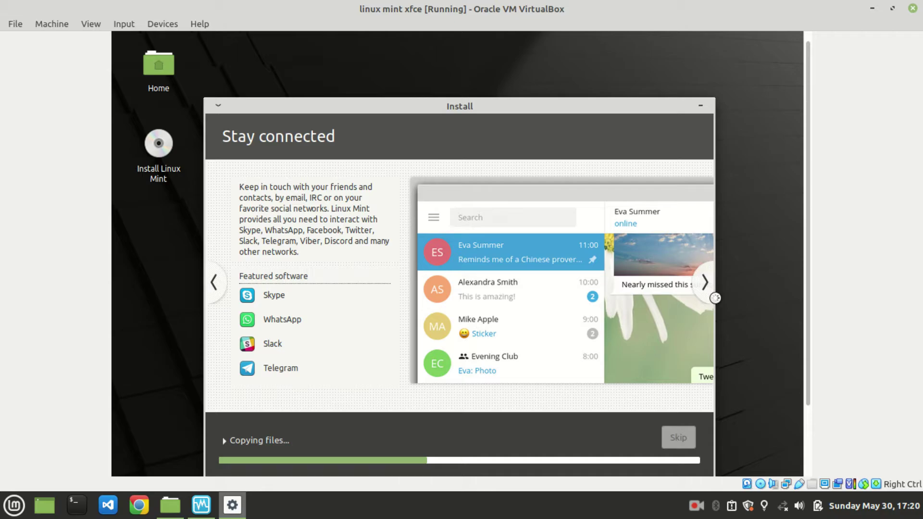
click(705, 283)
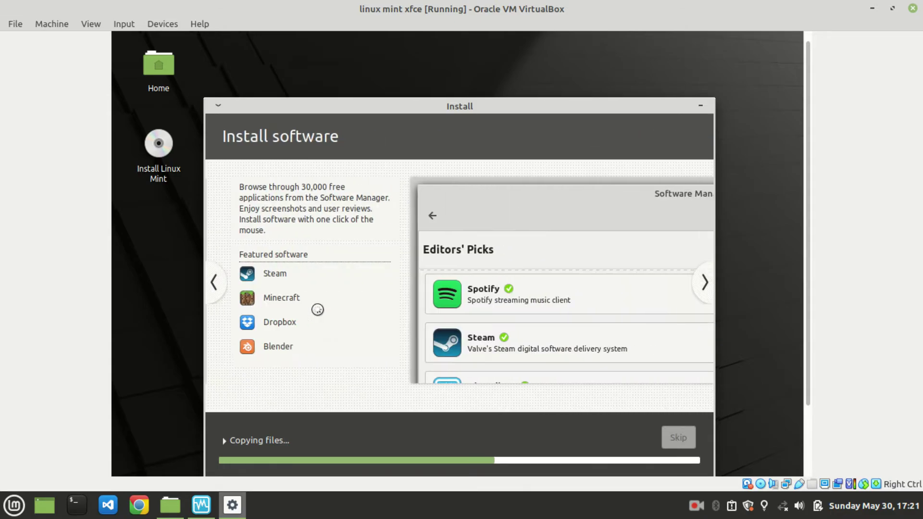
Step: Go back one slide, then advance through Run Windows software and Customize your desktop to Keep your system up to date
click(215, 284)
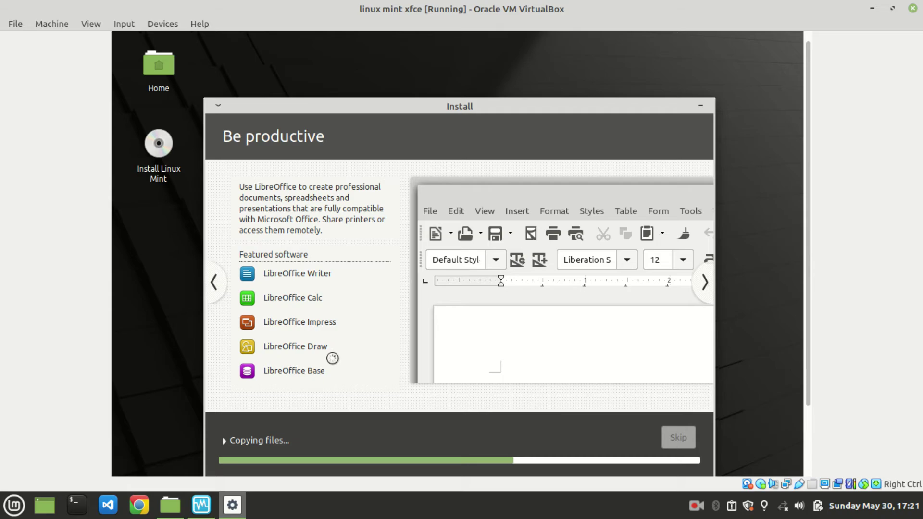
click(705, 284)
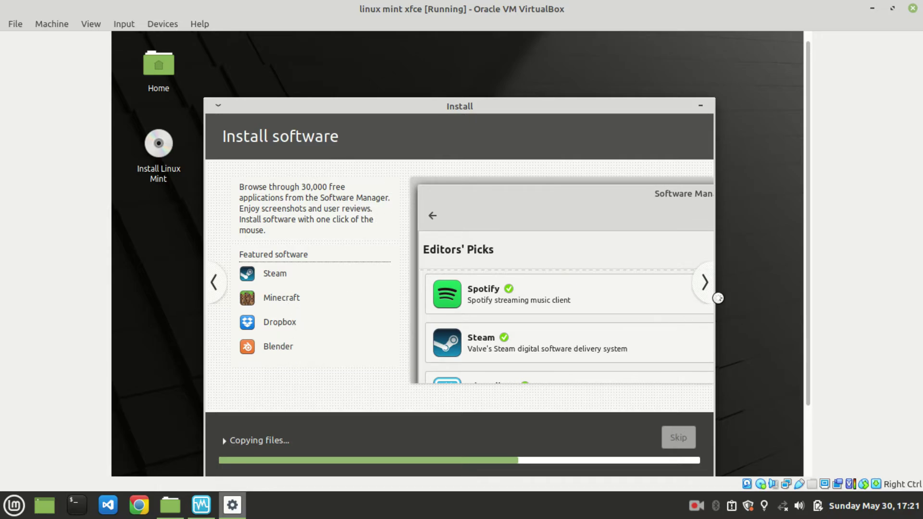
click(706, 283)
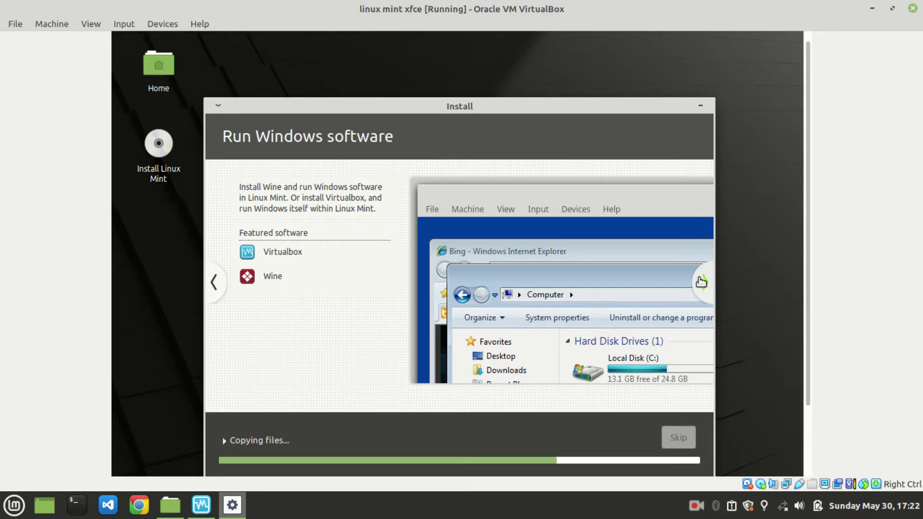
click(702, 282)
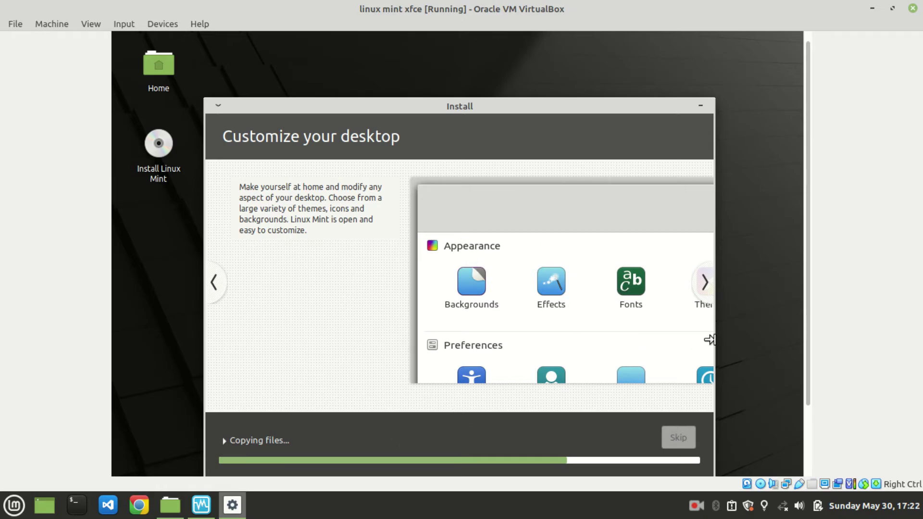
click(705, 283)
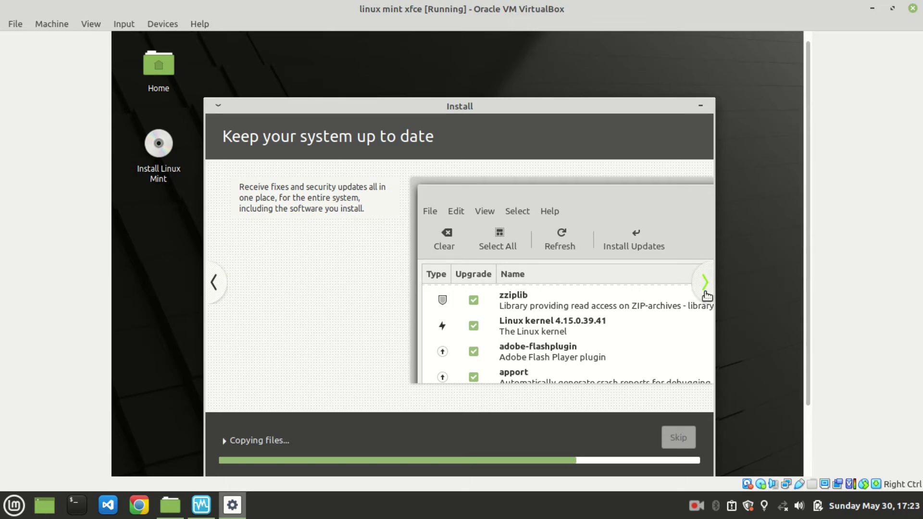
Step: Advance the installer slideshow to the Find help slide
click(705, 282)
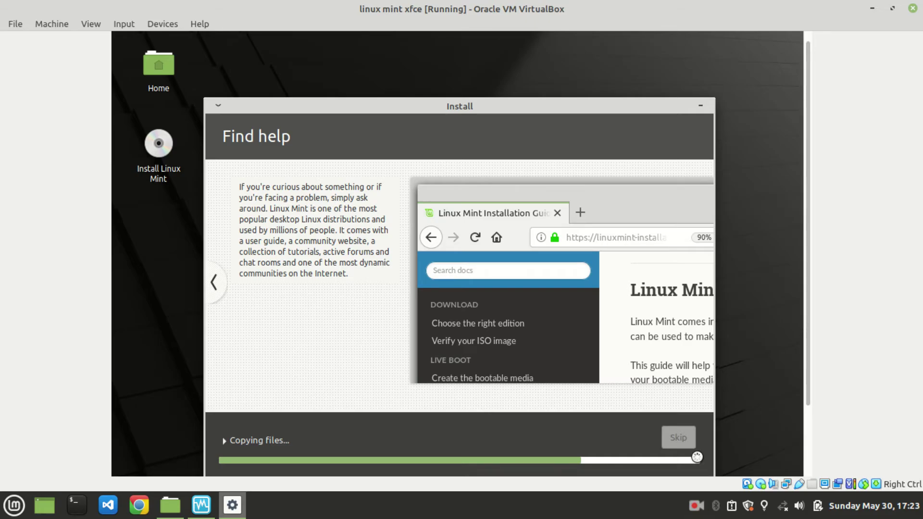
Step: Wait through system installation, user creation and configuration until Installation Complete appears
click(695, 507)
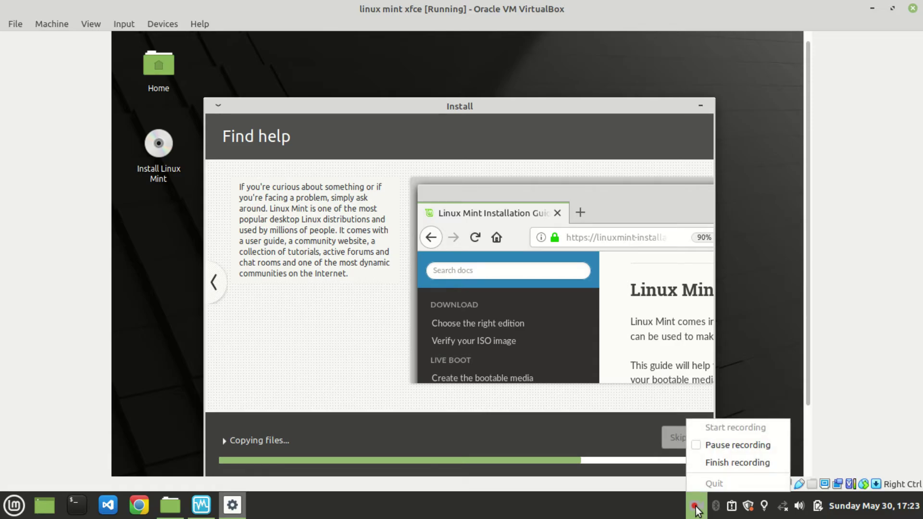
click(713, 444)
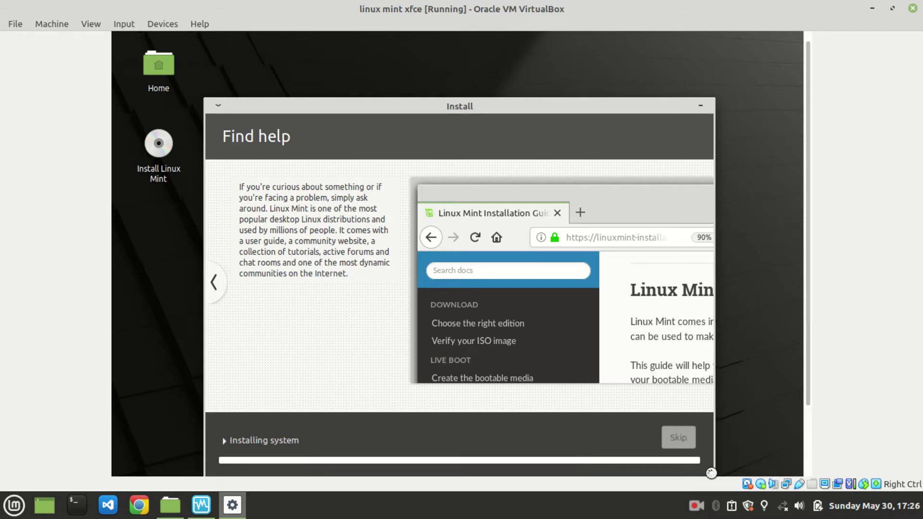
click(696, 506)
click(697, 505)
click(693, 506)
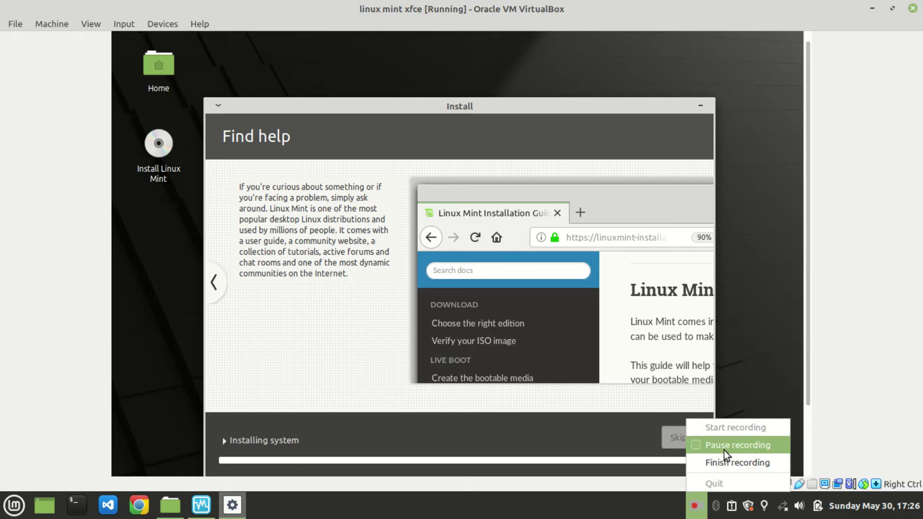
click(724, 450)
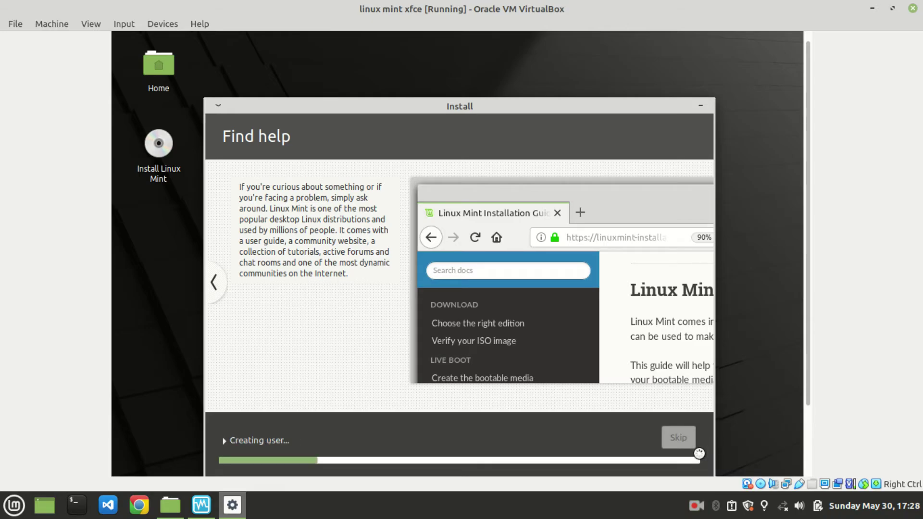
click(693, 507)
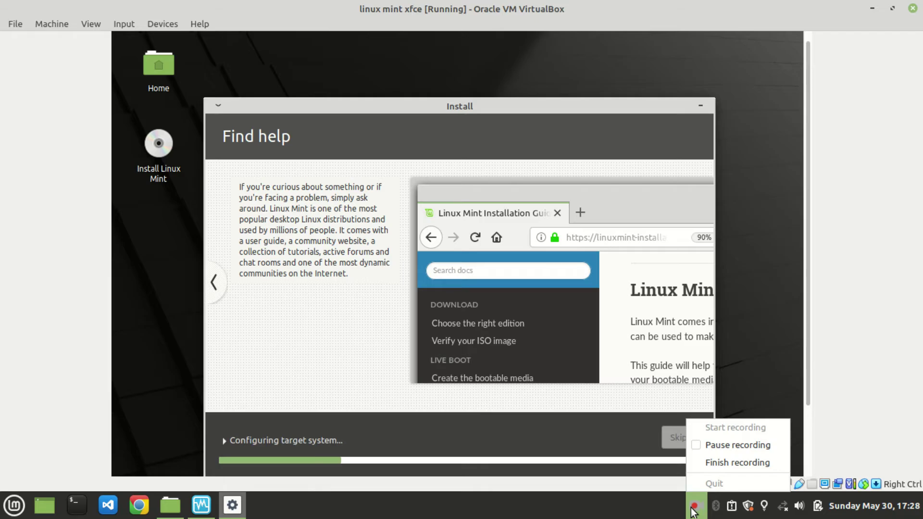
click(692, 509)
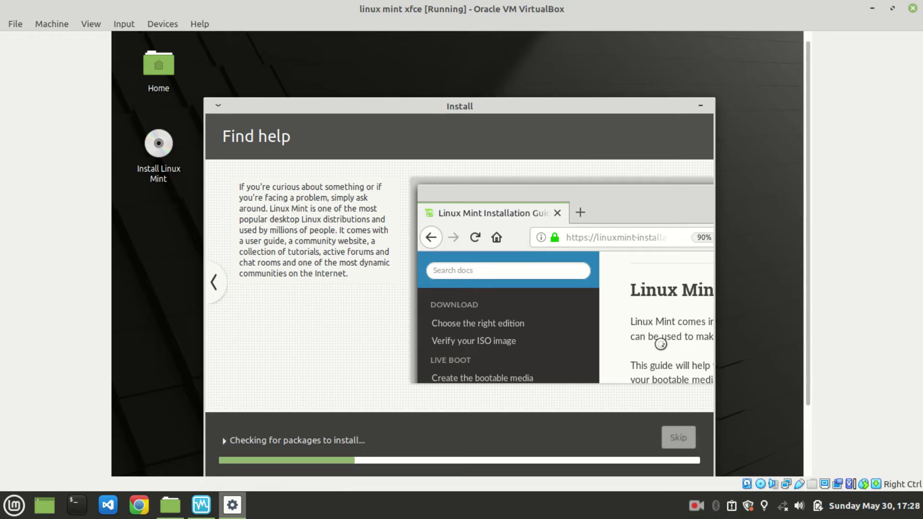
click(694, 510)
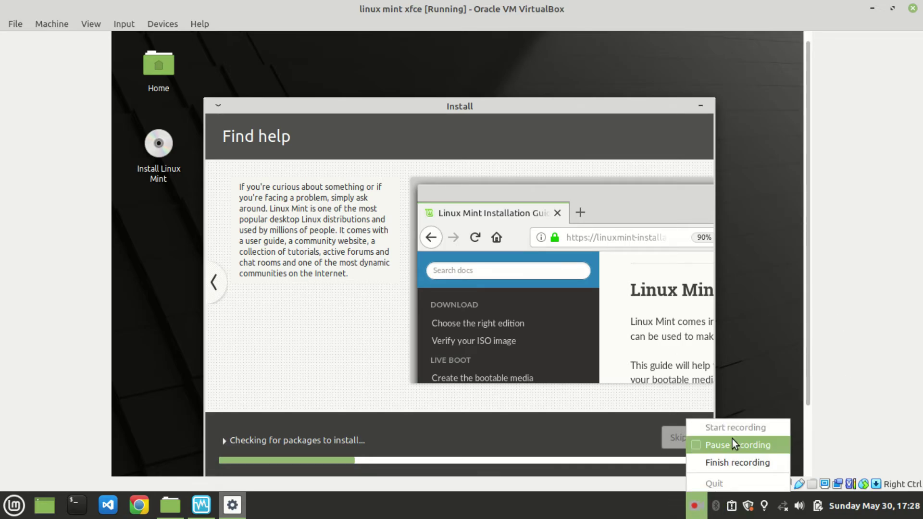
click(733, 440)
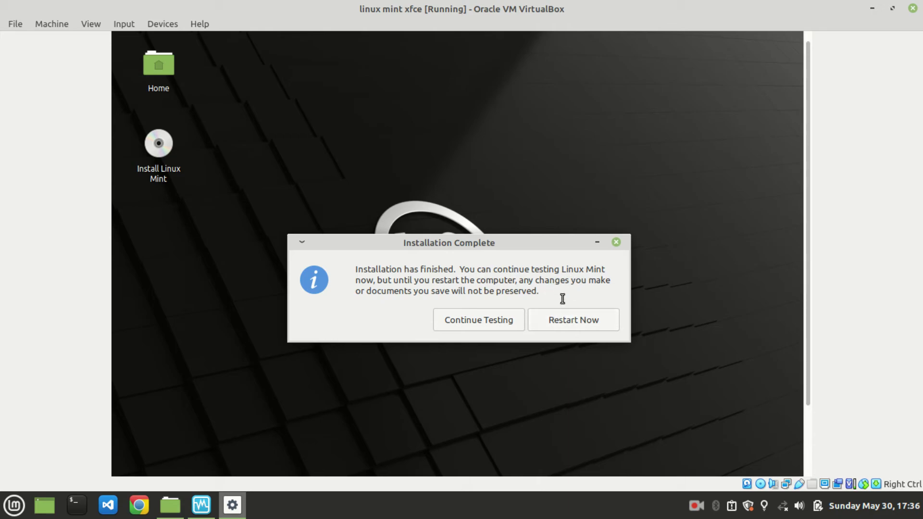
Step: Choose Restart Now in the Installation Complete dialog
click(584, 316)
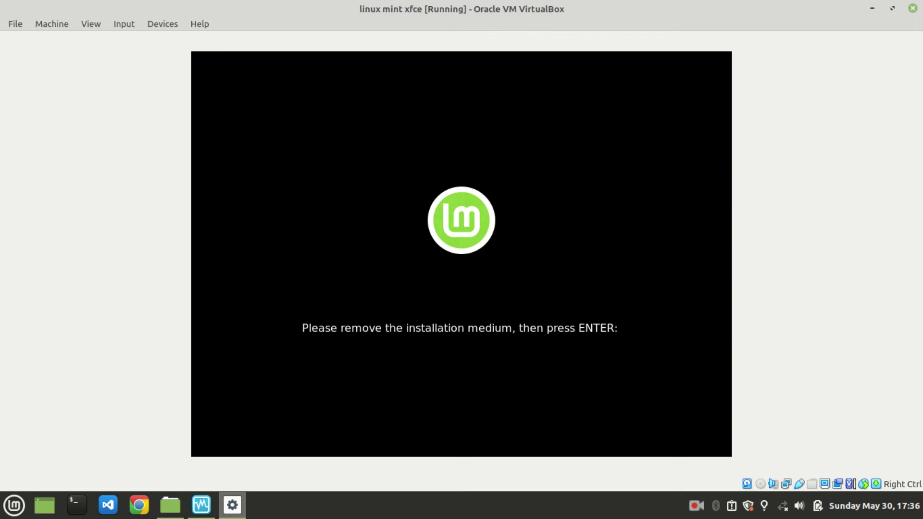
Step: Confirm the installation medium is removed to reboot, and dismiss the mouse-integration notice
key(Return)
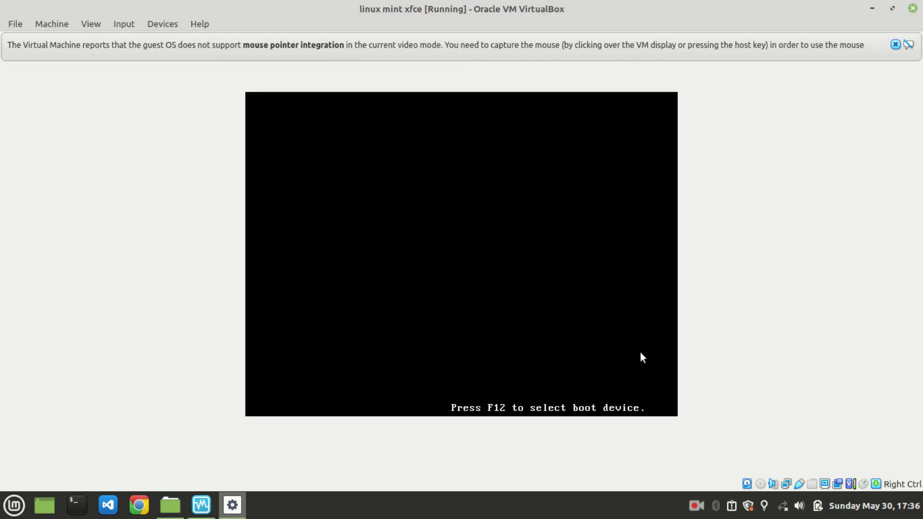
click(892, 46)
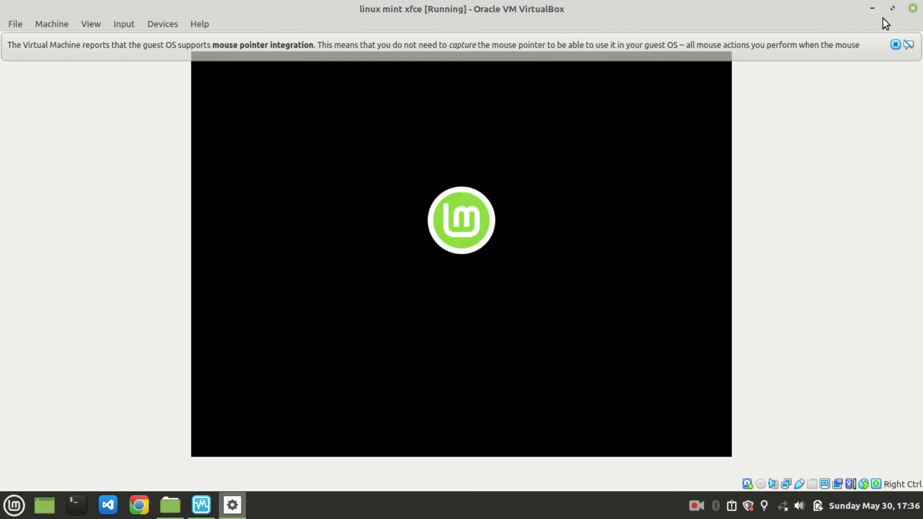
Step: Dismiss the mouse pointer integration bar and the Wi-Fi Networks Available notification
click(895, 44)
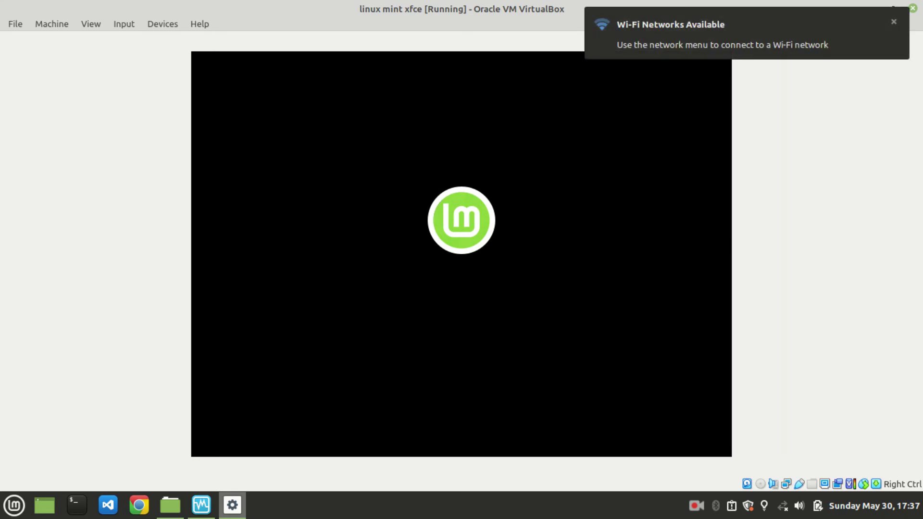
click(892, 23)
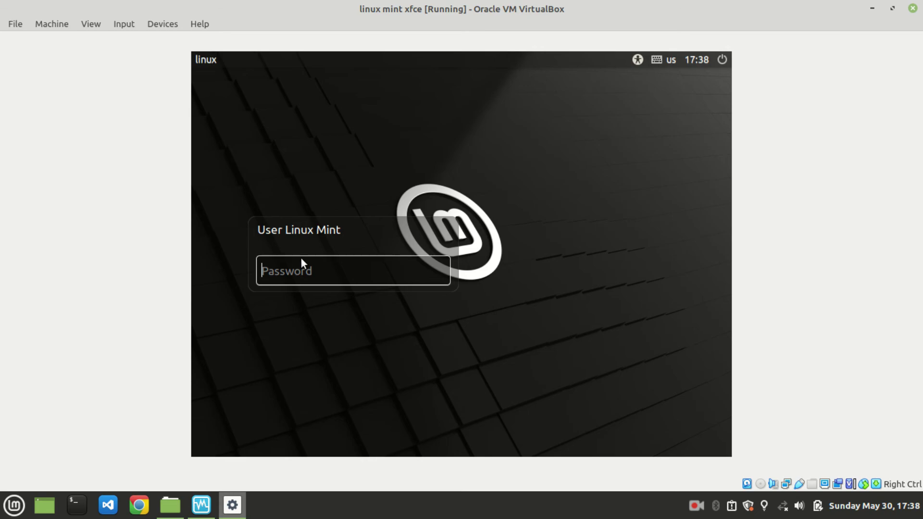
Step: Log in to the Mint desktop, retyping the correct account password after the first attempt is rejected
text(mint)
key(Return)
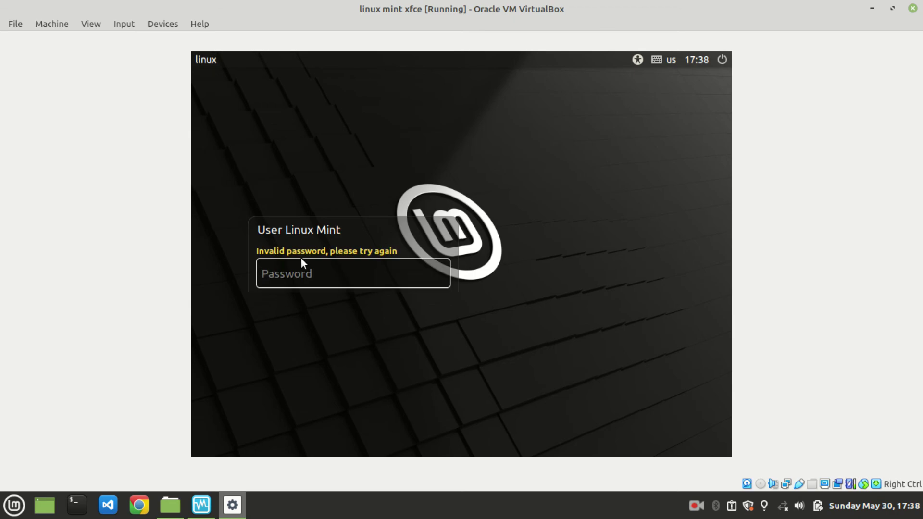
text(linuxmint1)
key(Return)
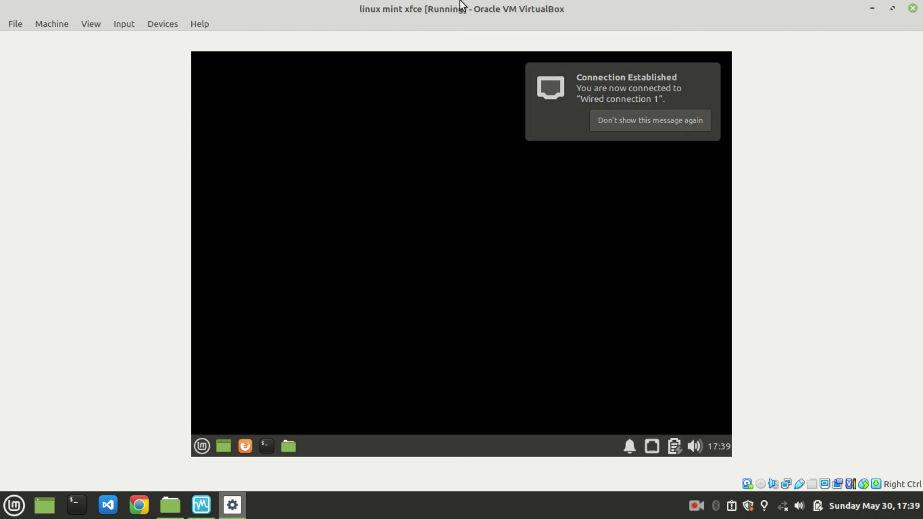
Step: Stop the connection notice from reappearing and get back to the guest's application menu
click(617, 123)
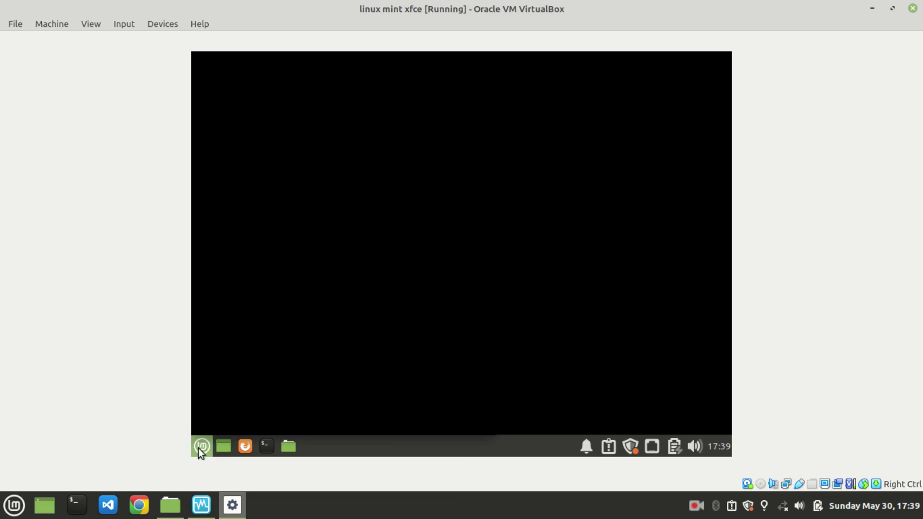
click(213, 445)
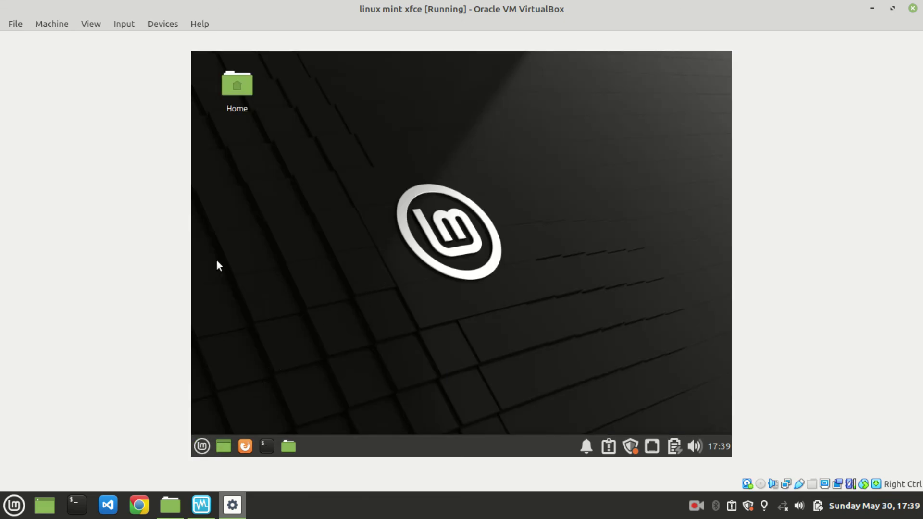
click(203, 446)
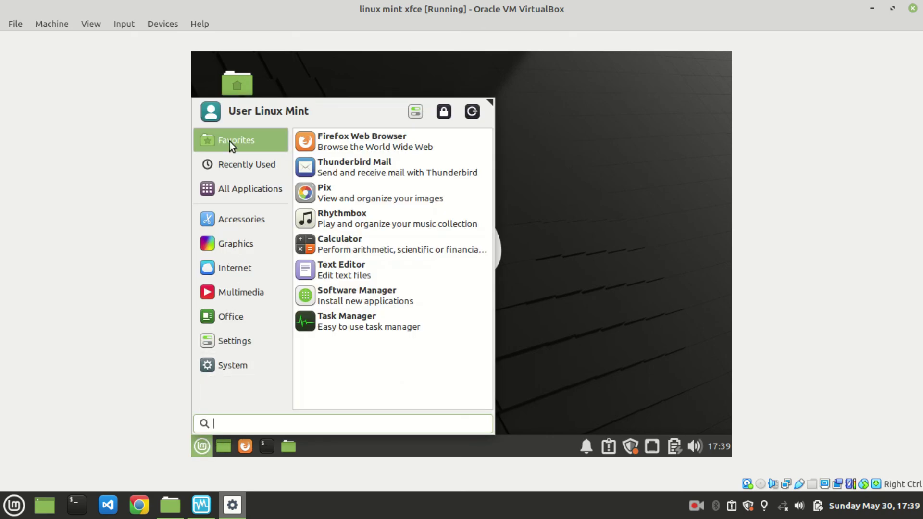
click(6, 509)
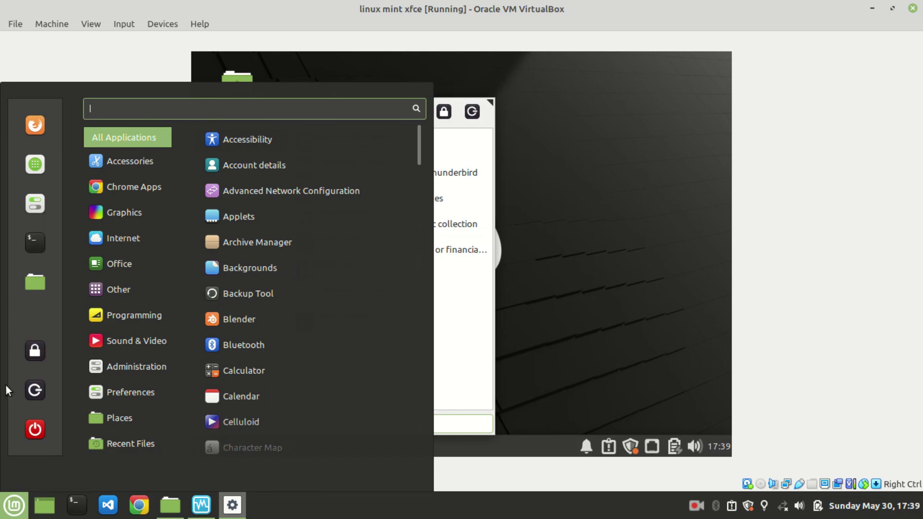
click(5, 506)
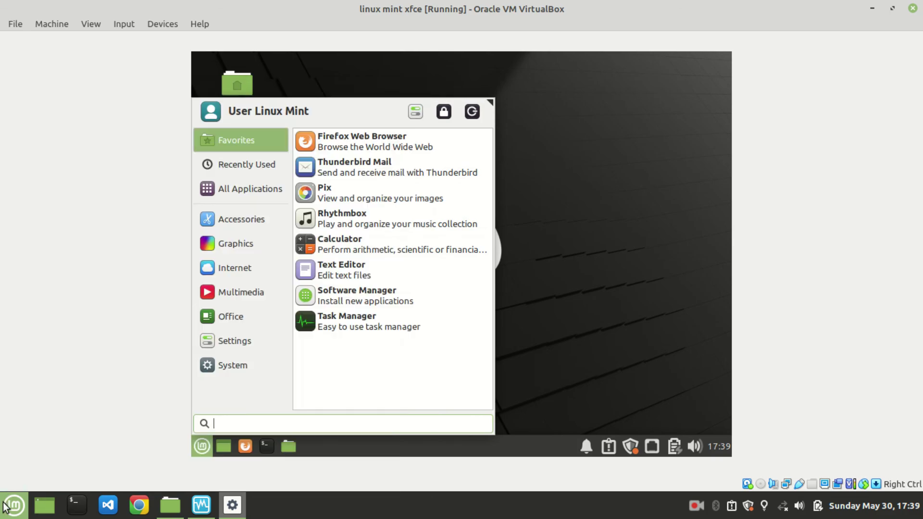
click(6, 507)
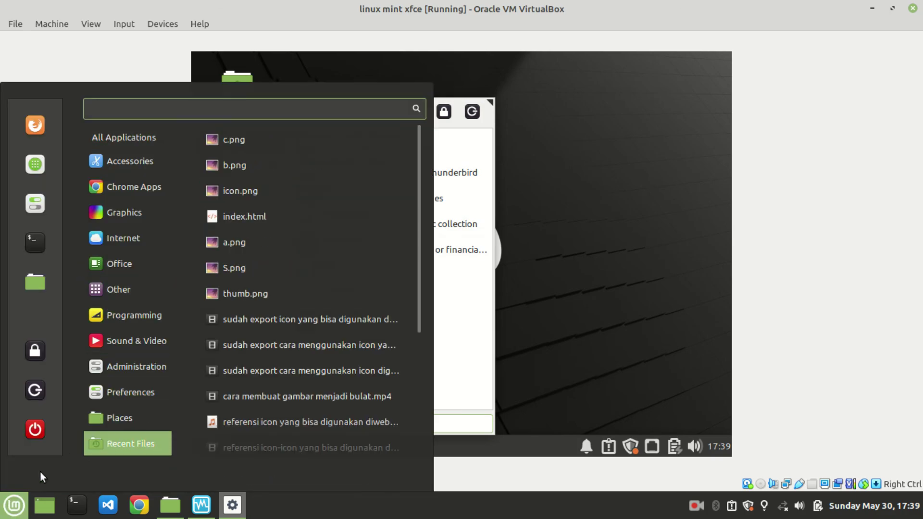
click(6, 507)
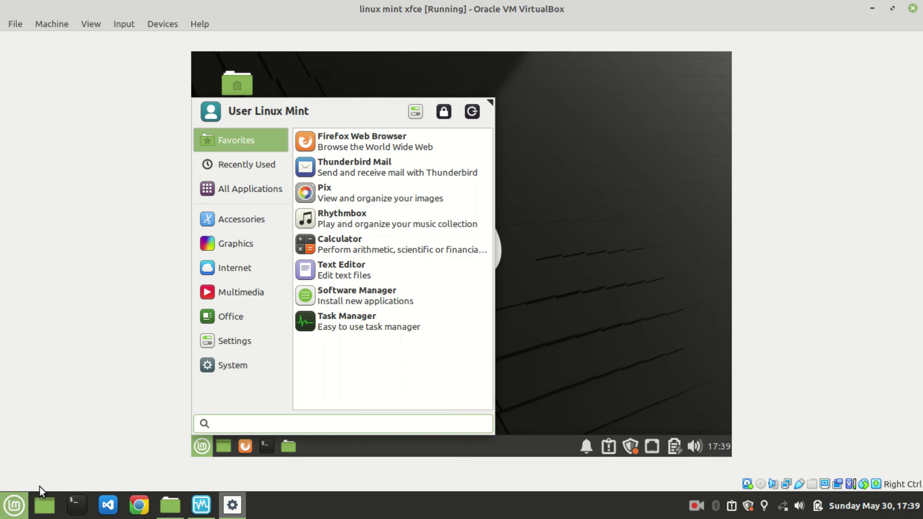
Step: Browse the Recent, Graphics, Accessories, Multimedia, Office and Settings categories, then focus the Welcome window
click(258, 169)
click(246, 235)
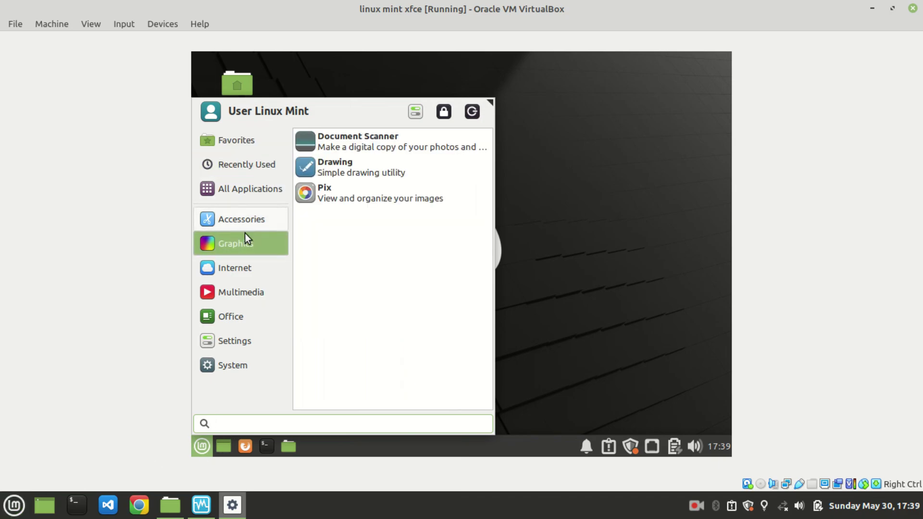
click(244, 226)
click(238, 290)
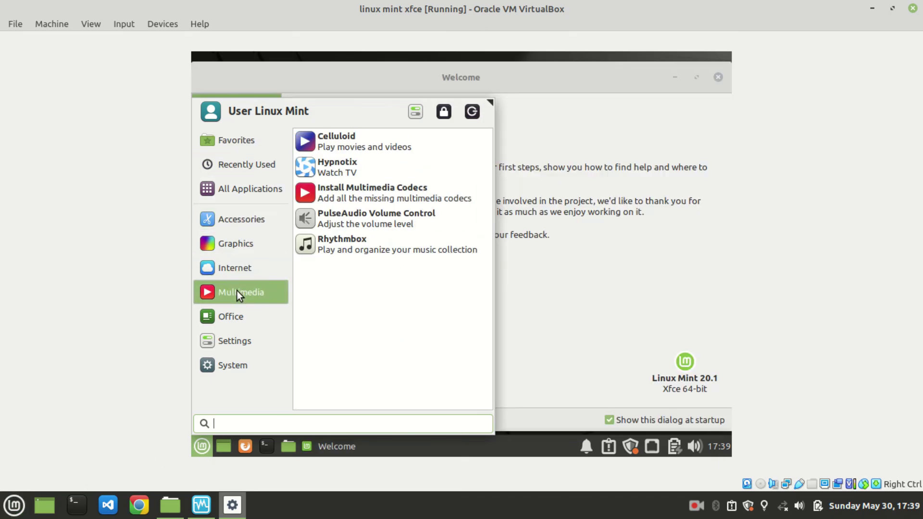
click(236, 316)
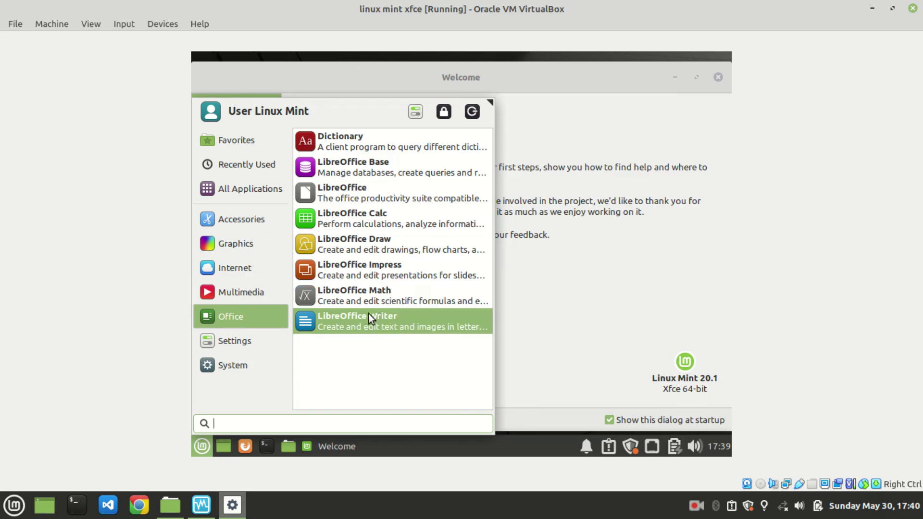
click(259, 350)
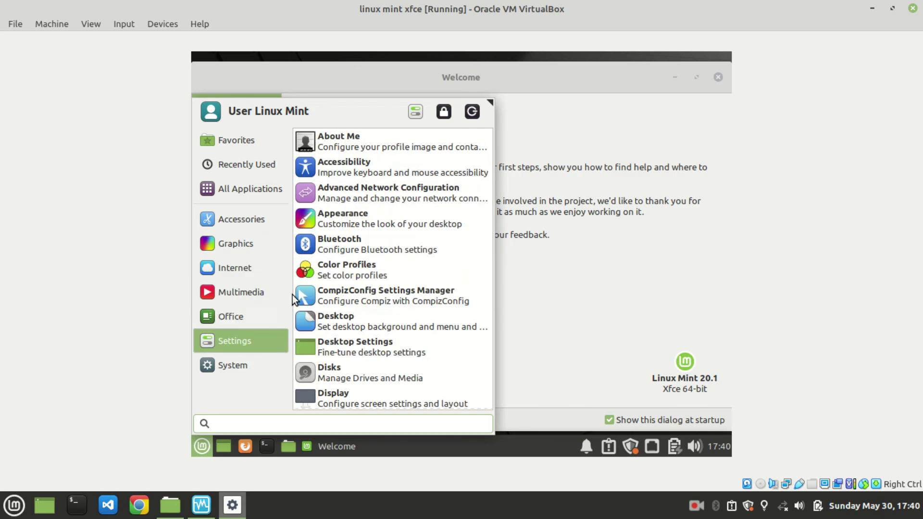
click(698, 119)
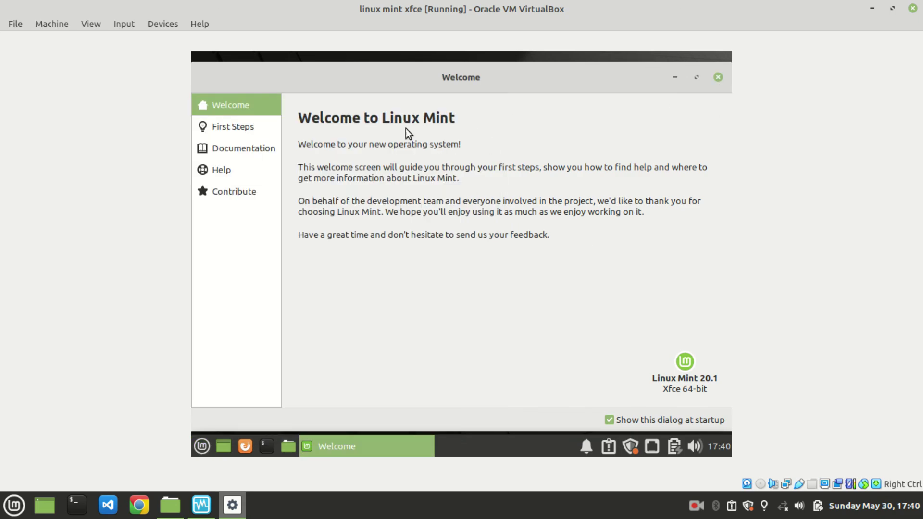
Step: On the Welcome screen's First Steps page, pick the blue Desktop Colors swatch and close the window
click(266, 132)
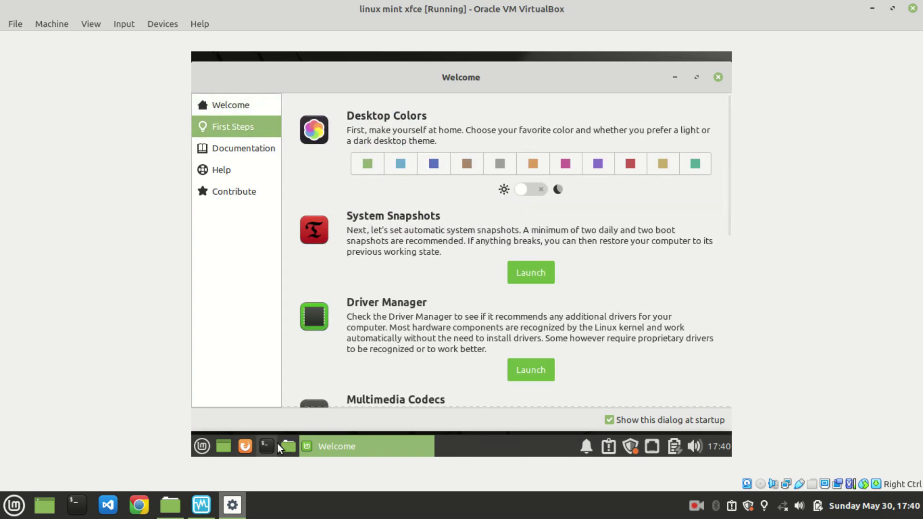
click(408, 169)
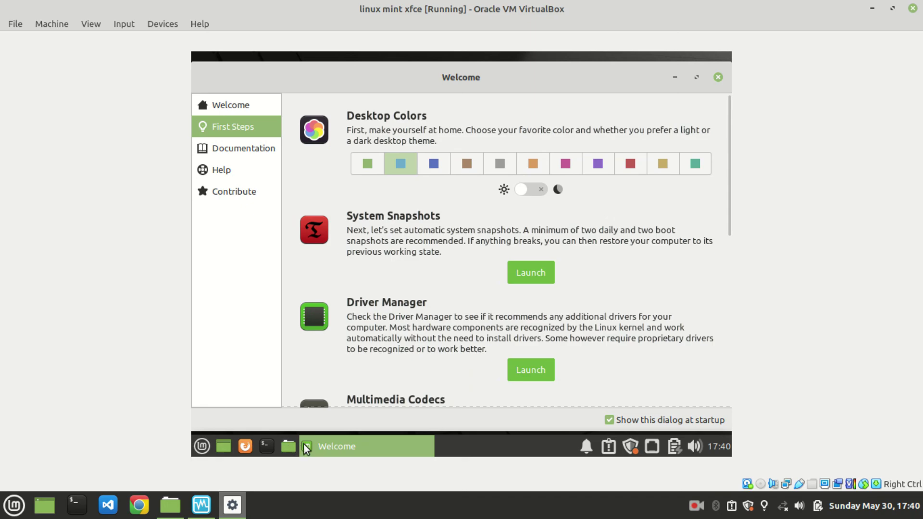
click(718, 77)
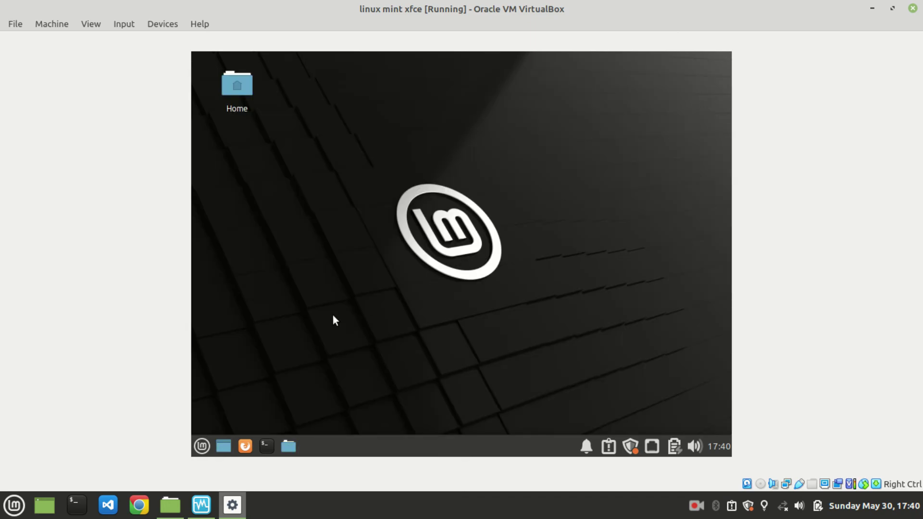
click(266, 444)
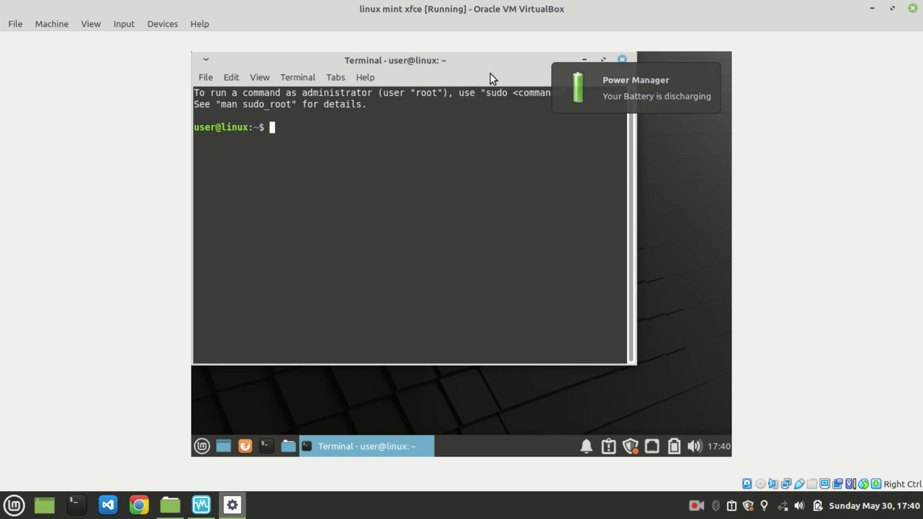
drag(490, 71, 531, 98)
text(sudo su)
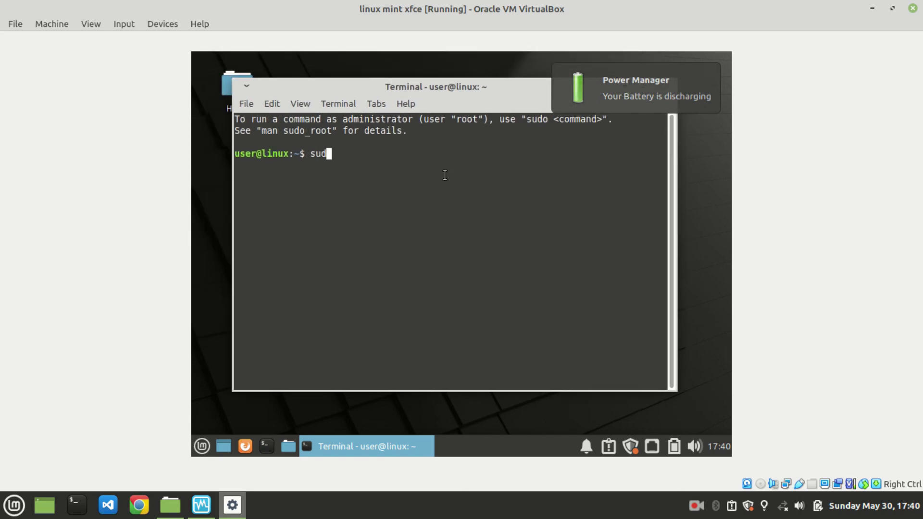
key(Return)
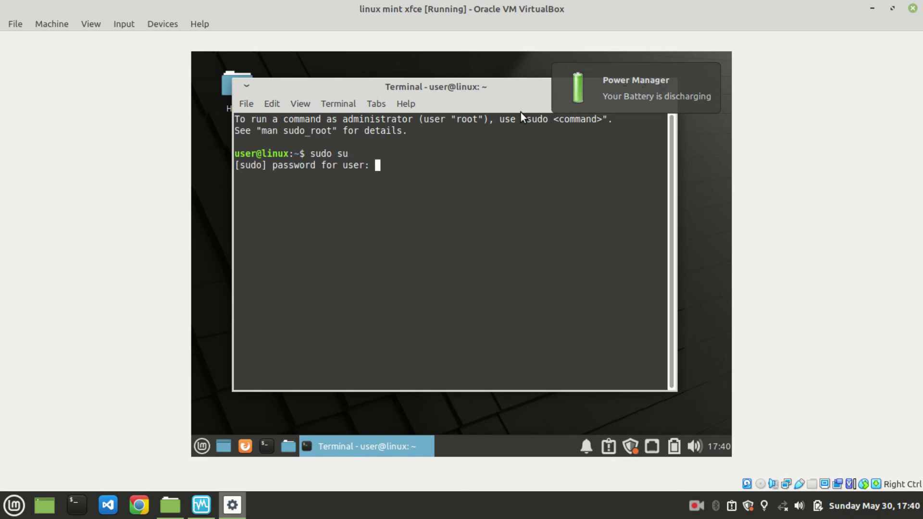
text(*********)
key(Return)
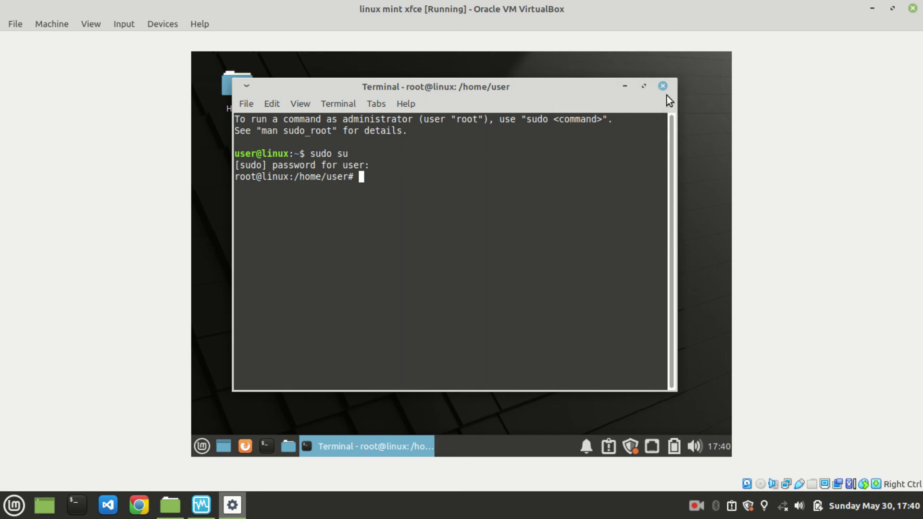
click(664, 90)
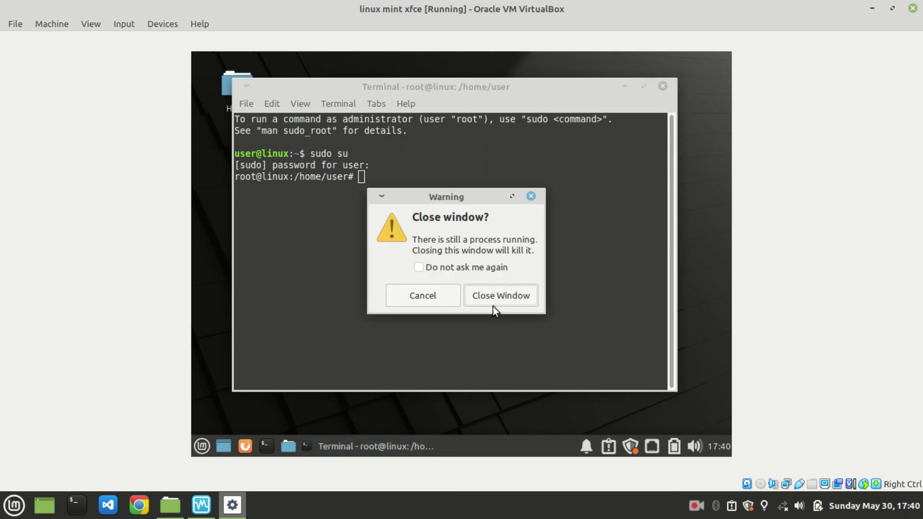
click(494, 302)
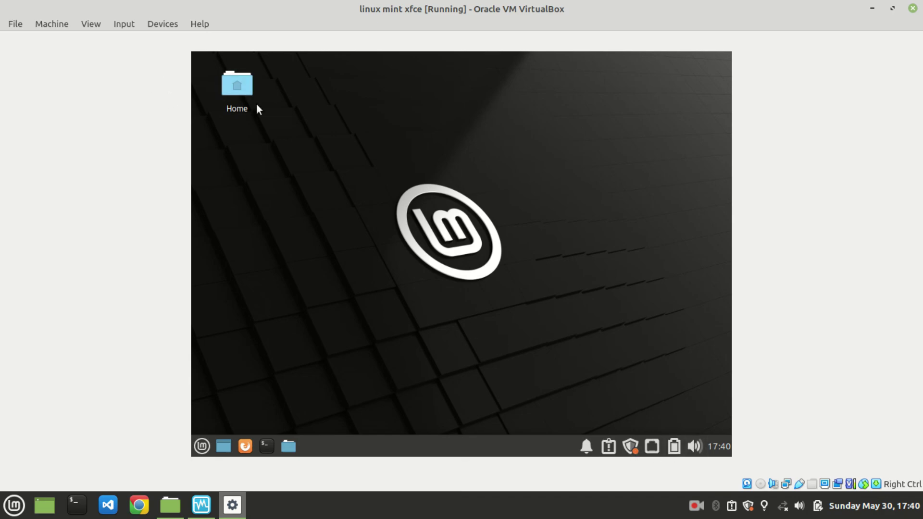
Step: In the guest File Manager, browse Desktop and Trash, then open the empty Music folder
click(289, 447)
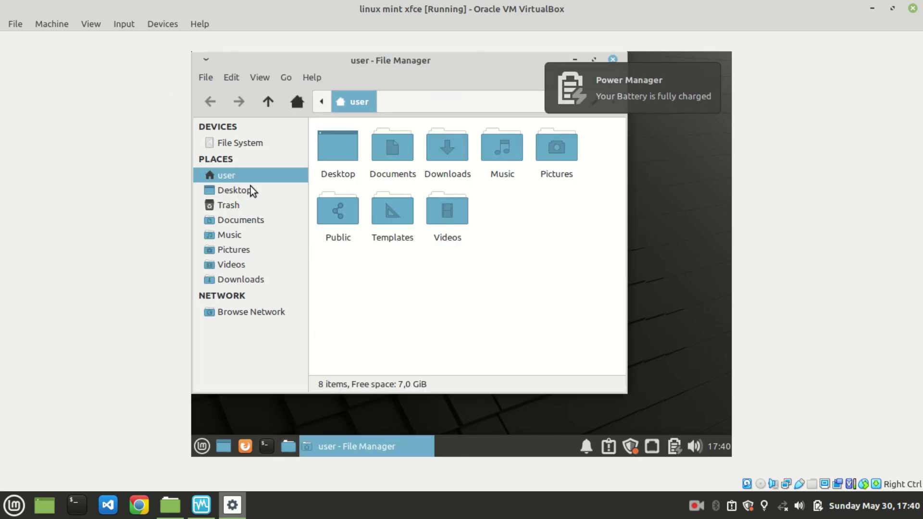
click(249, 191)
click(248, 205)
click(246, 234)
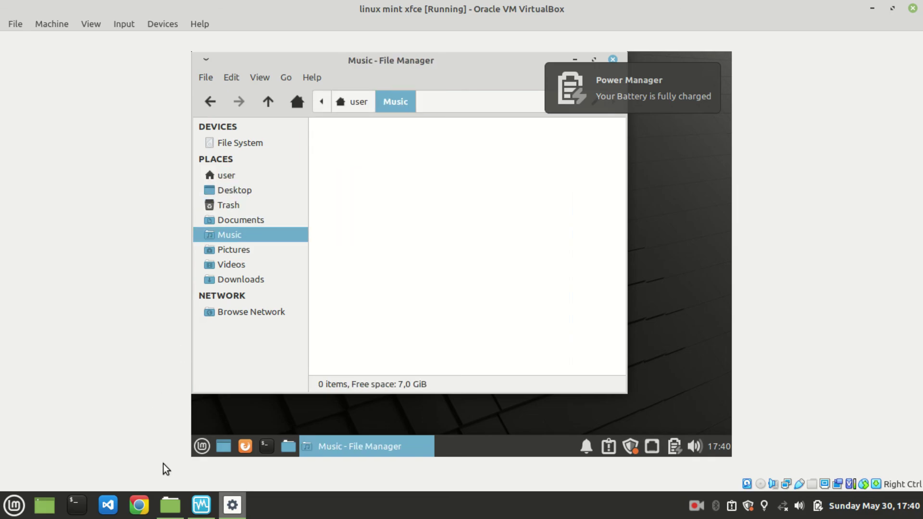
Step: Show the host's Home folder, close the guest file manager, and un-maximize the VirtualBox window
click(171, 505)
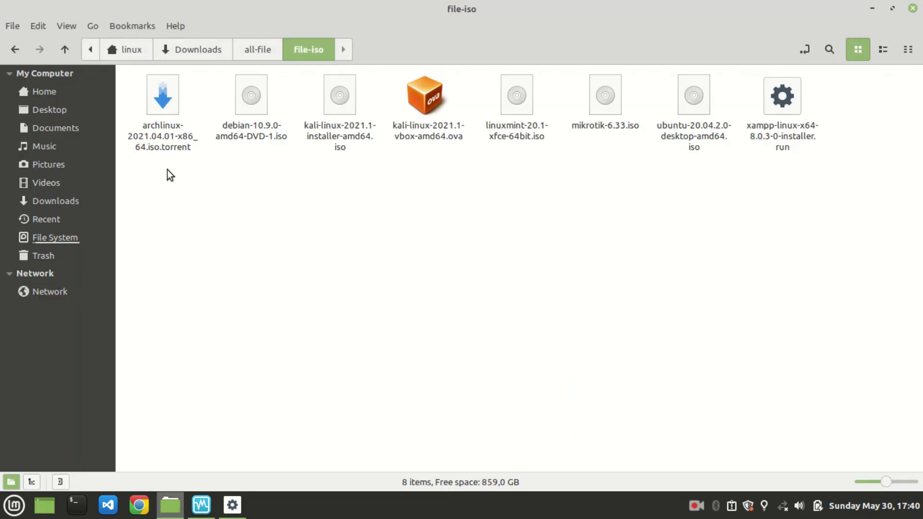
click(54, 89)
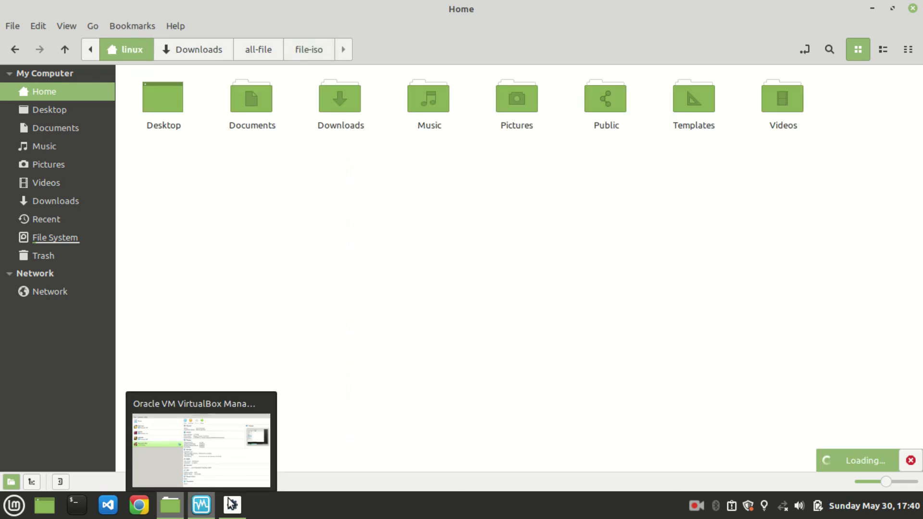
click(231, 503)
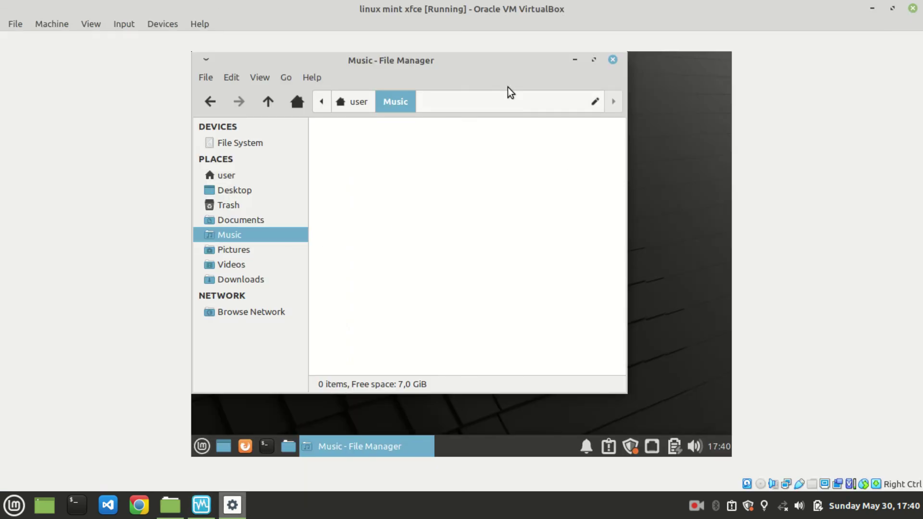
click(613, 60)
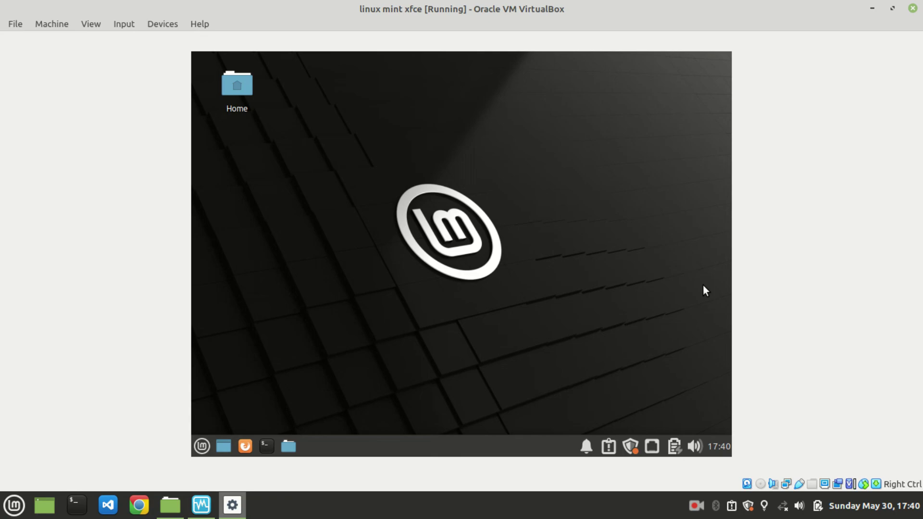
click(893, 8)
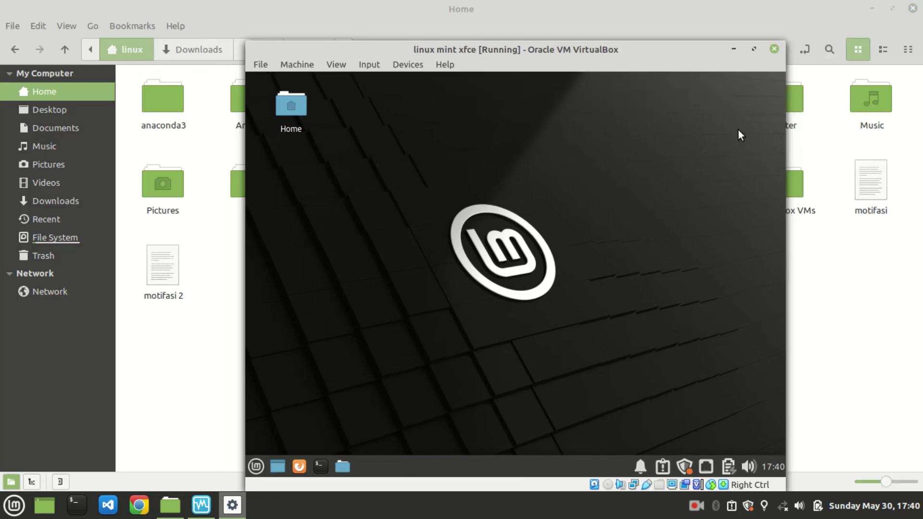
click(703, 516)
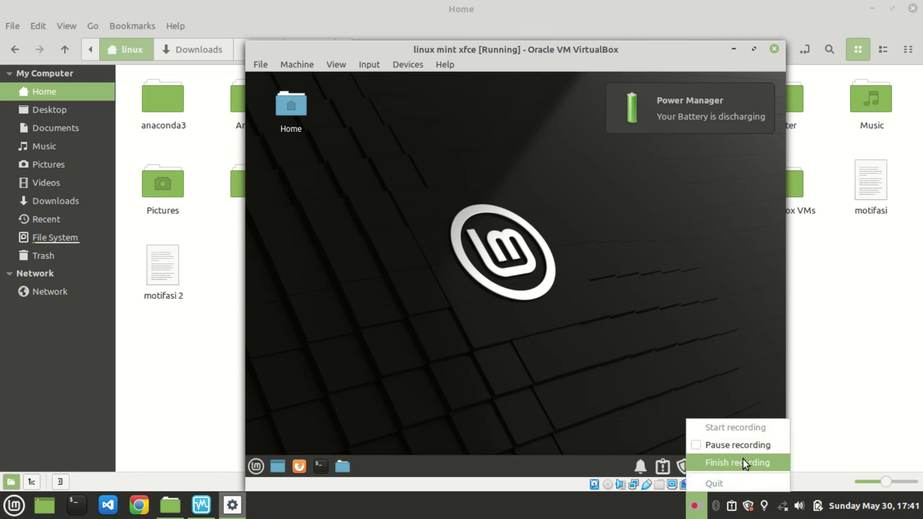